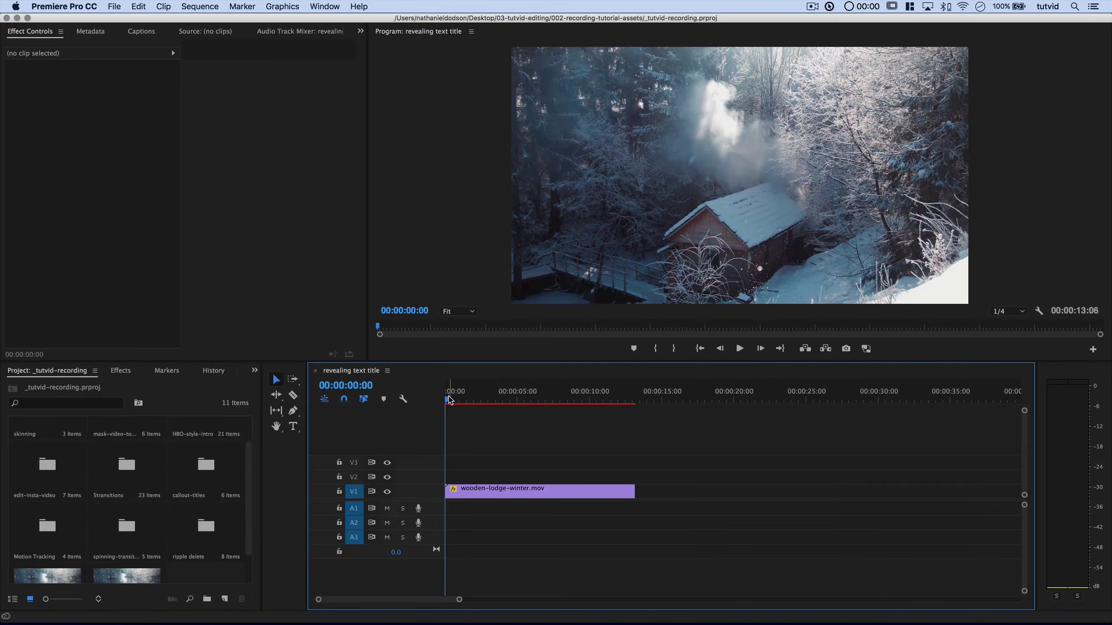
Scrub through the opening seconds of wooden-lodge-winter.mov, then return the playhead to the start
drag(458, 400, 601, 401)
key(Home)
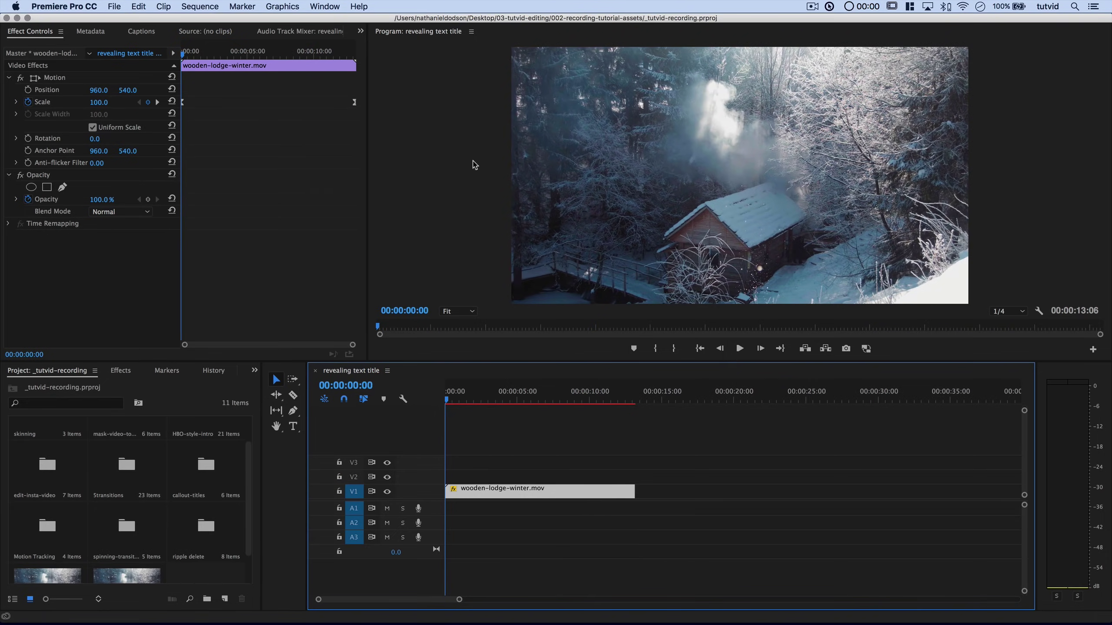
Turn on Safe Margins in the Program monitor and switch to the Pen tool
click(1039, 311)
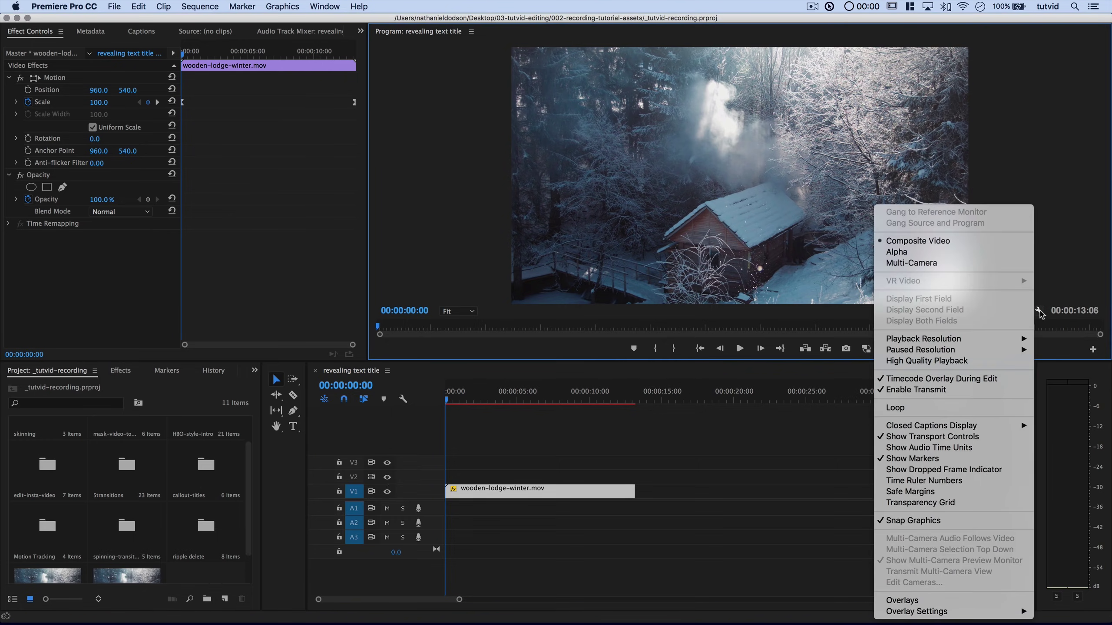
click(912, 497)
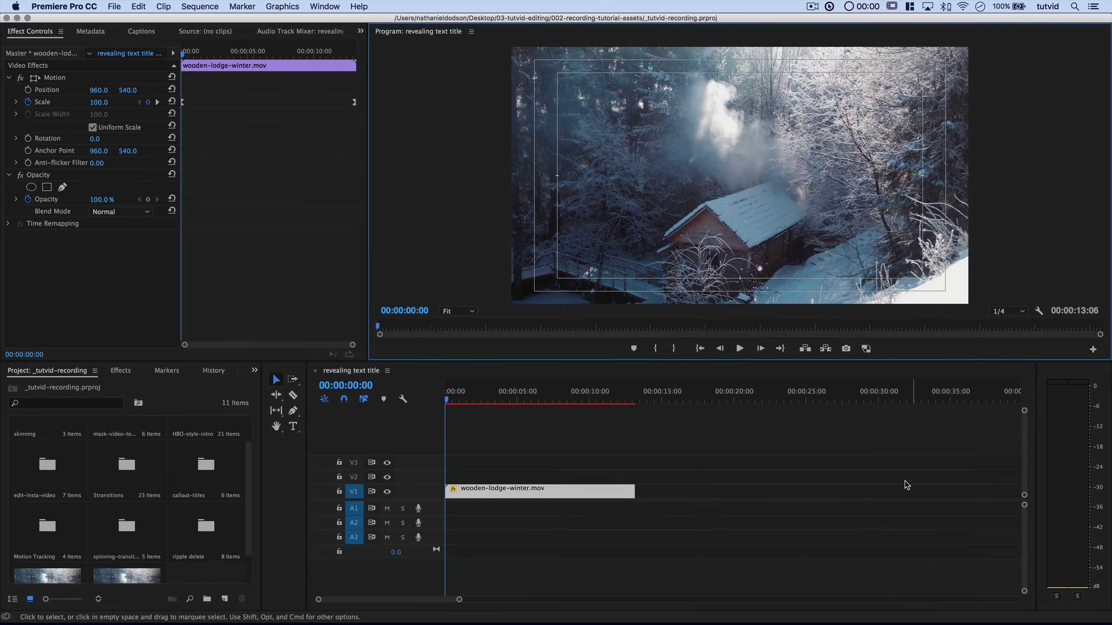
click(293, 411)
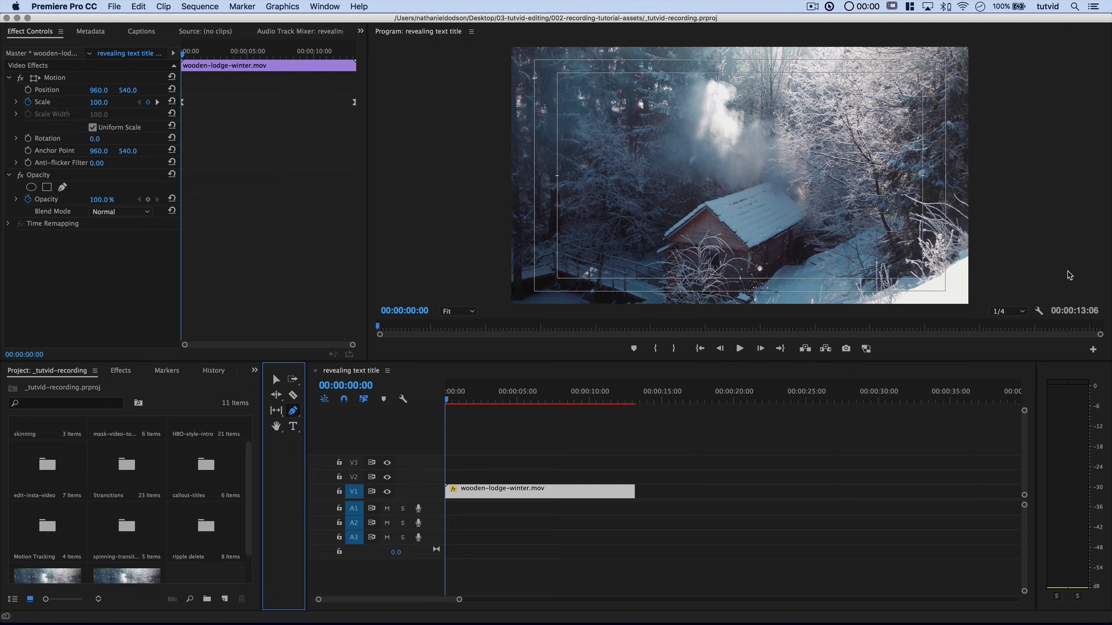
Draw a straight horizontal line along the lower safe margin with two Pen points, redoing the end point
click(1039, 311)
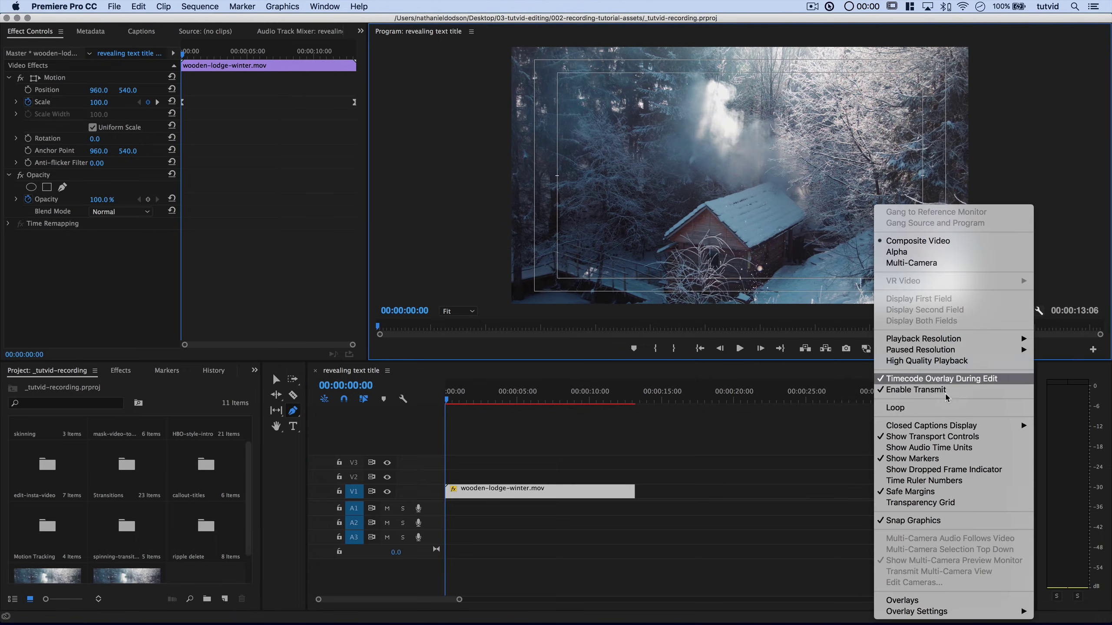
click(686, 419)
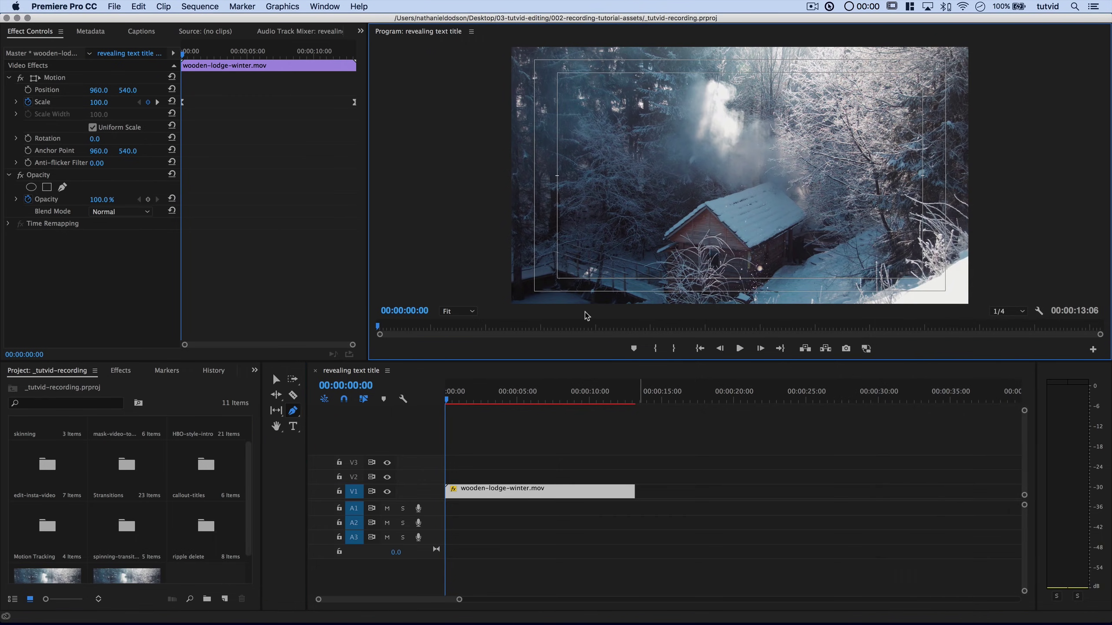
click(558, 280)
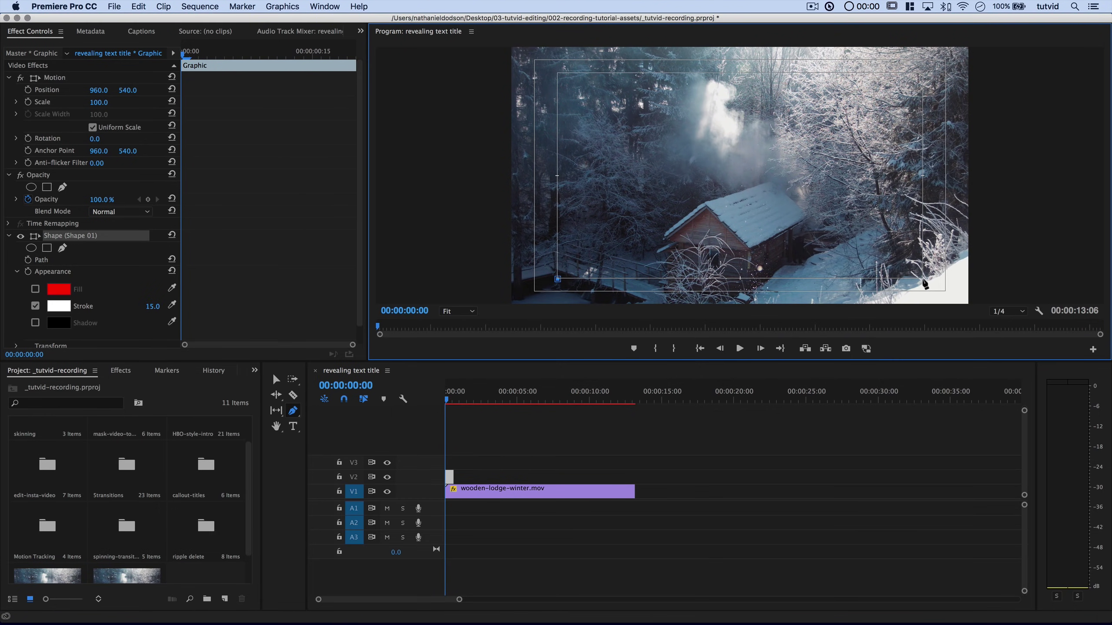
click(922, 280)
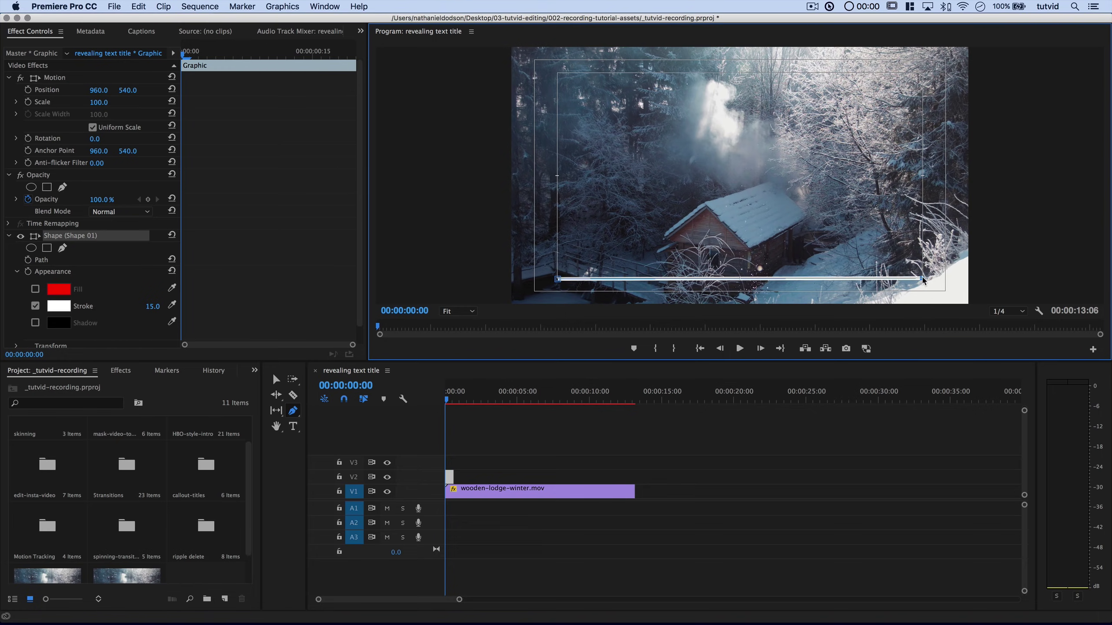
key(super+z)
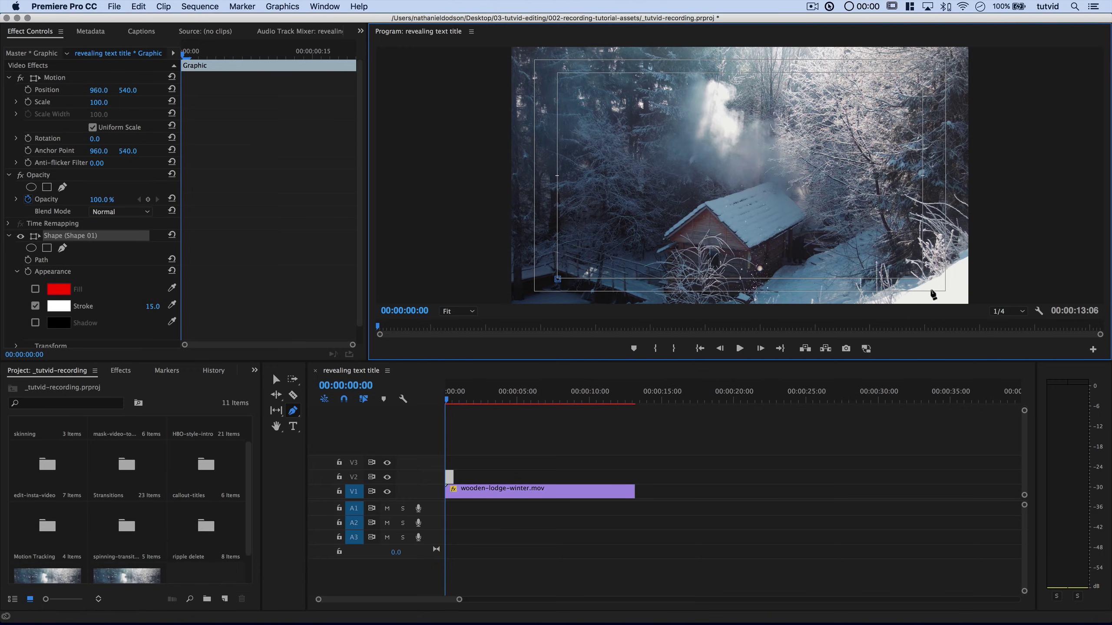
click(921, 279)
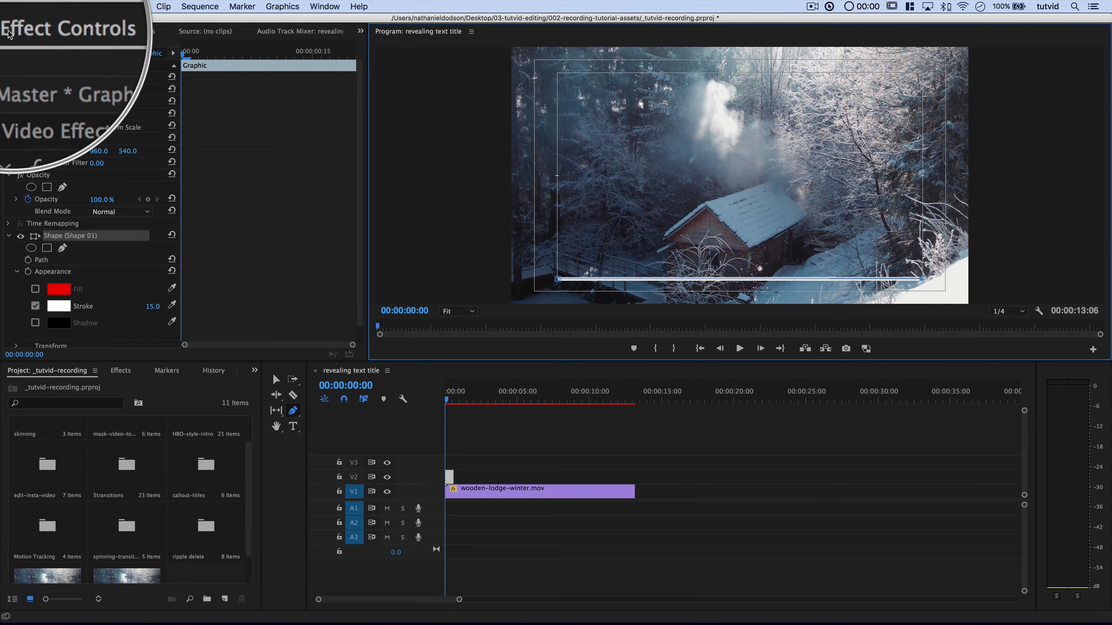
Toggle the line's Fill, then select the Shape (Shape 01) layer with the Selection tool
scroll(77, 261, down, 1)
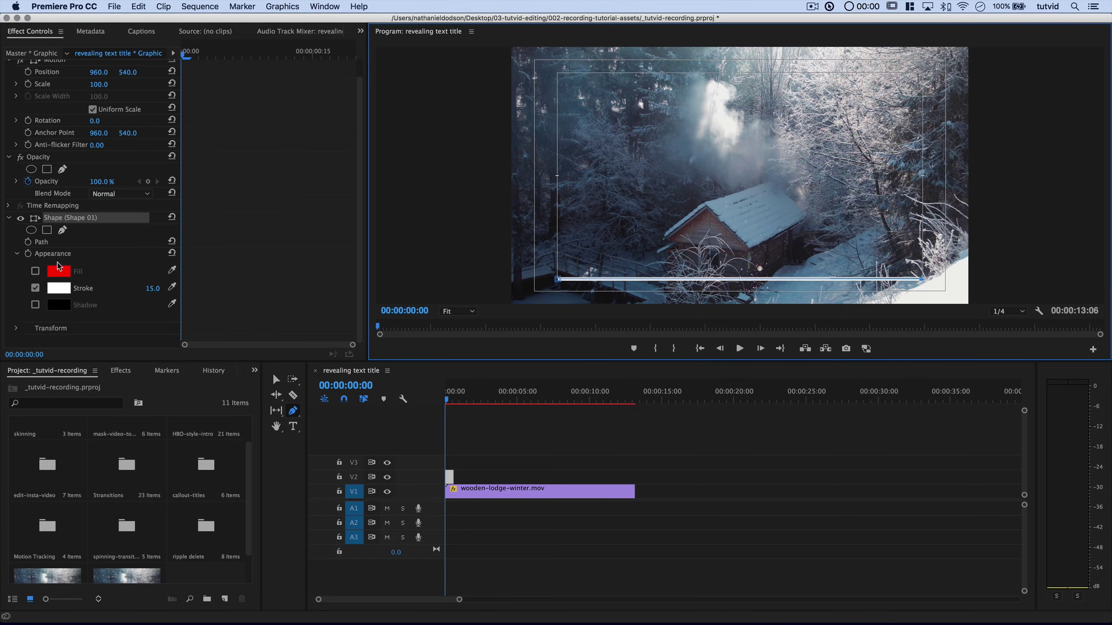
click(35, 271)
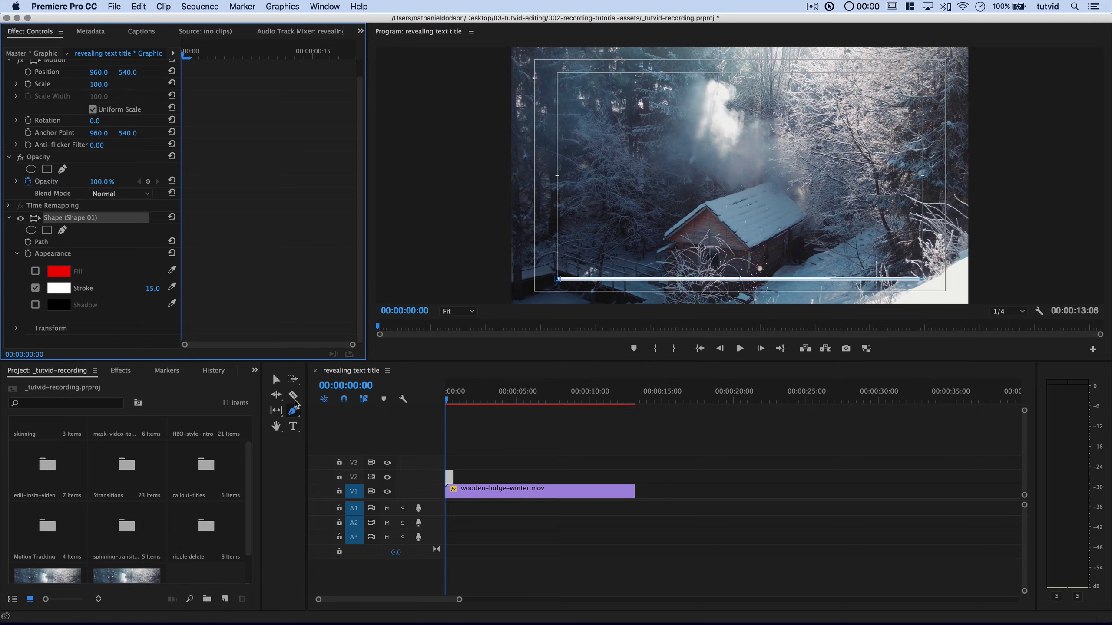
click(275, 380)
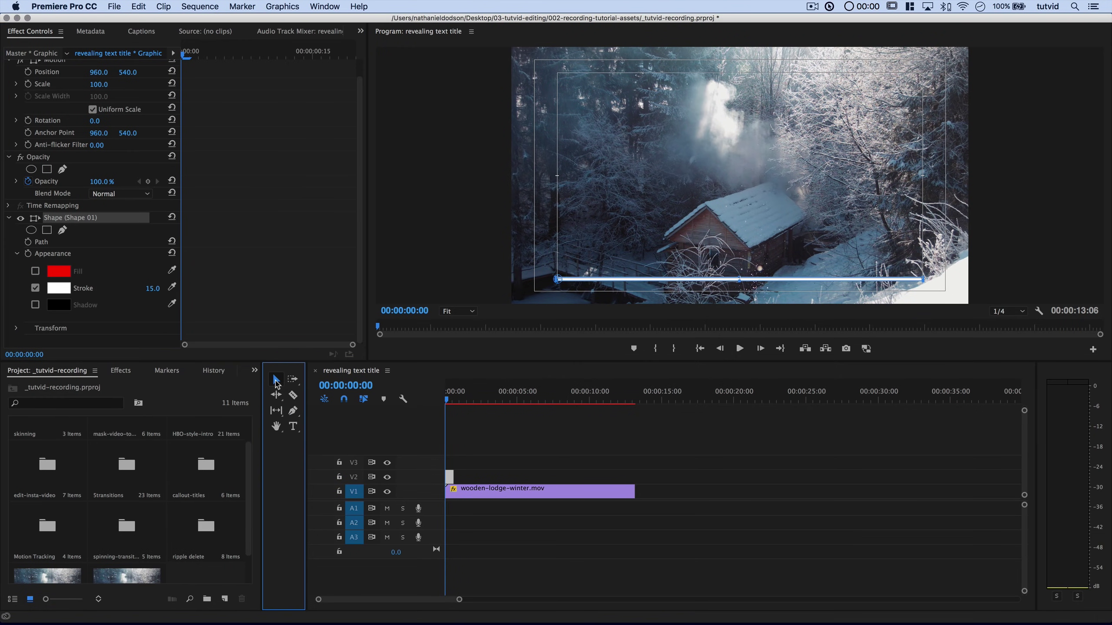
click(66, 217)
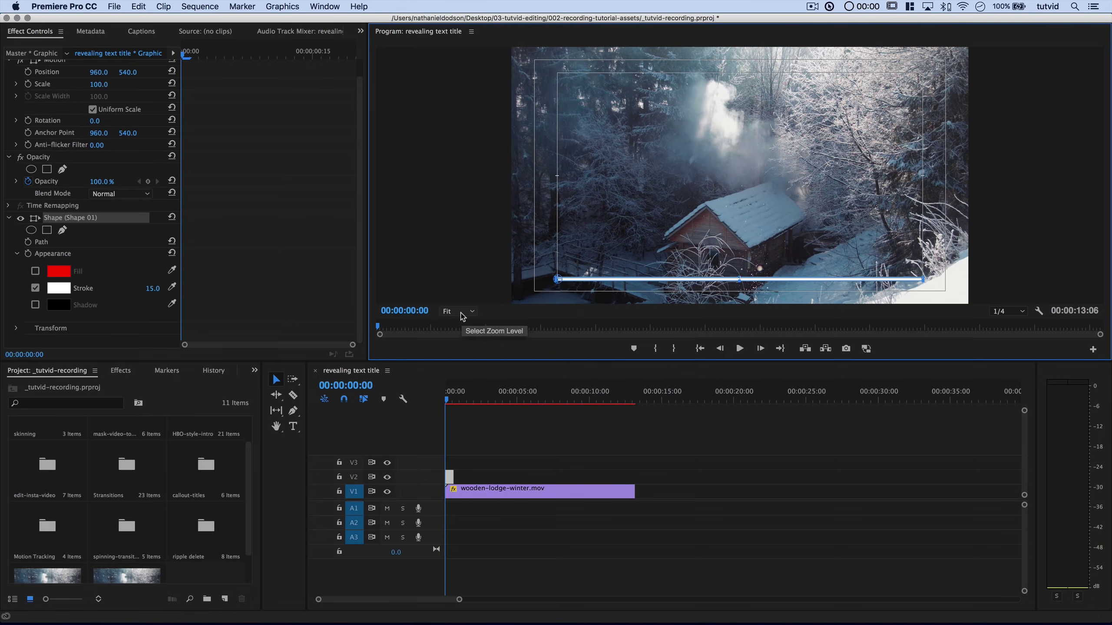
Zoom the Program monitor to 400% and drag the line's anchor point to the bar's centre
click(461, 314)
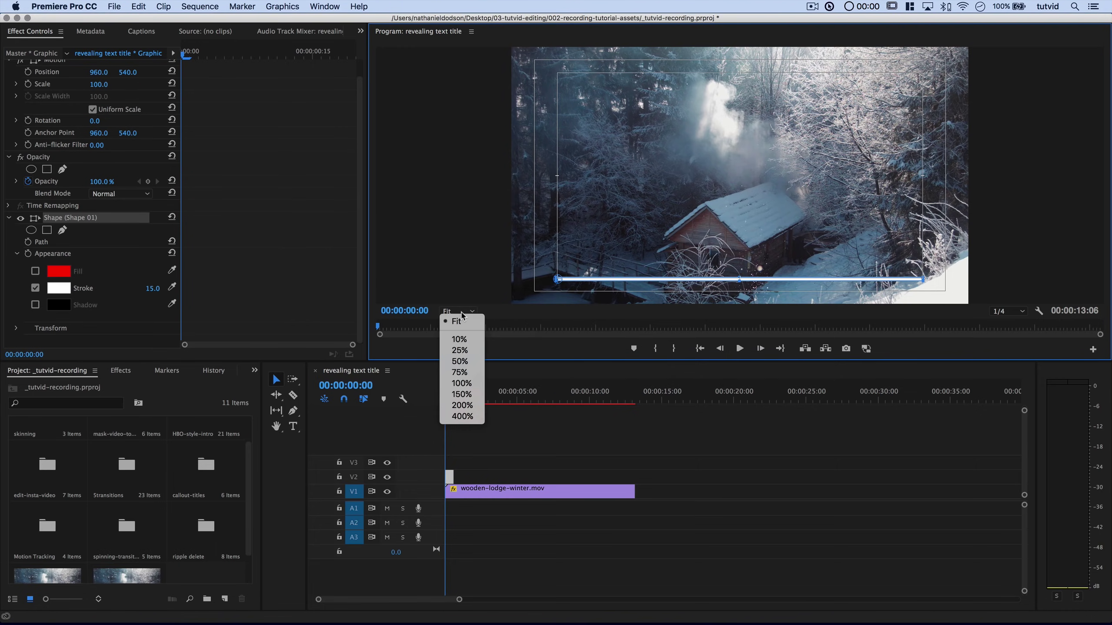
click(461, 416)
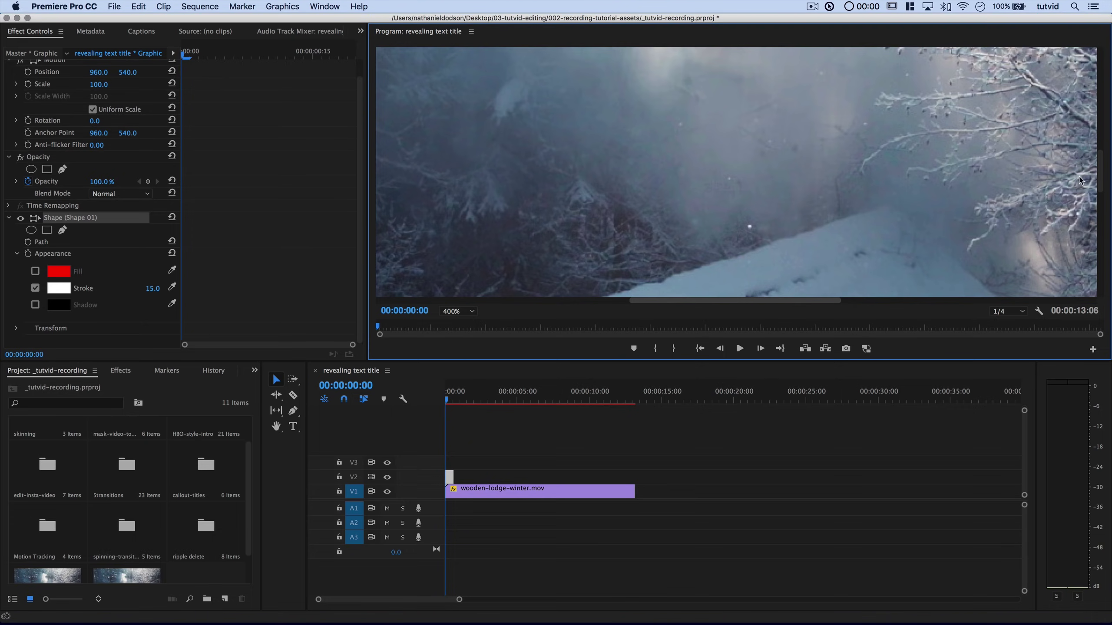
drag(1097, 178, 1104, 258)
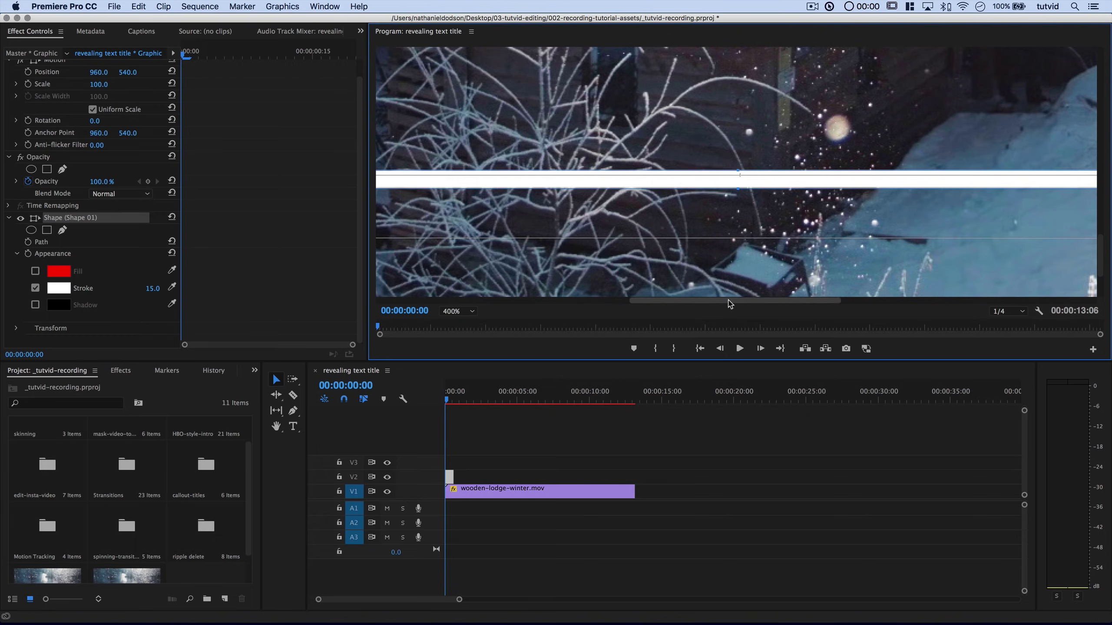
drag(723, 301, 517, 307)
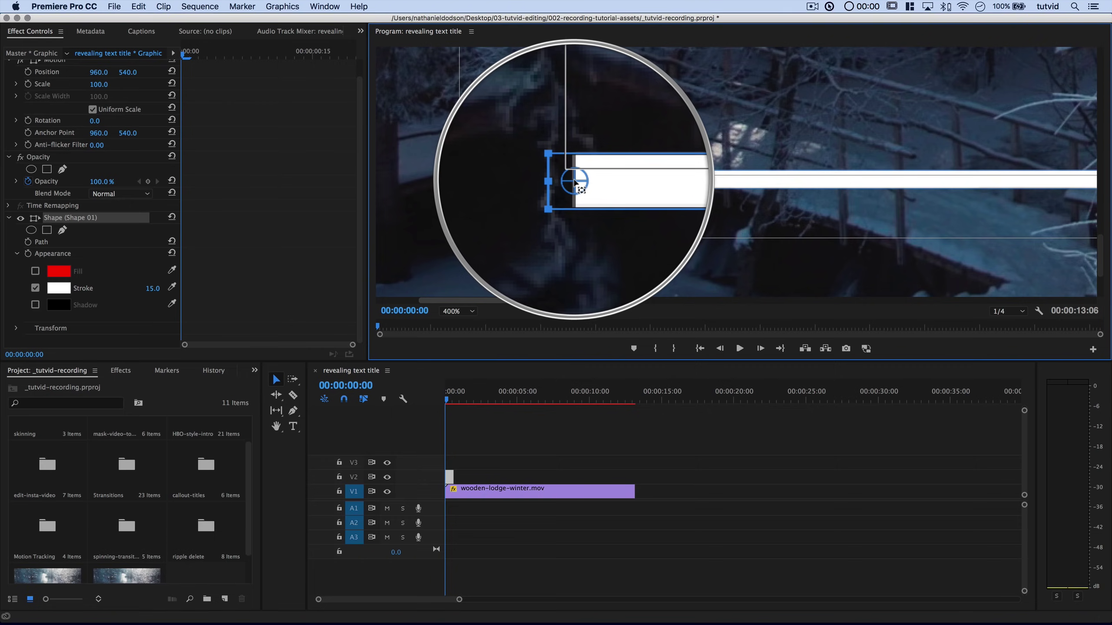
drag(574, 183, 1093, 181)
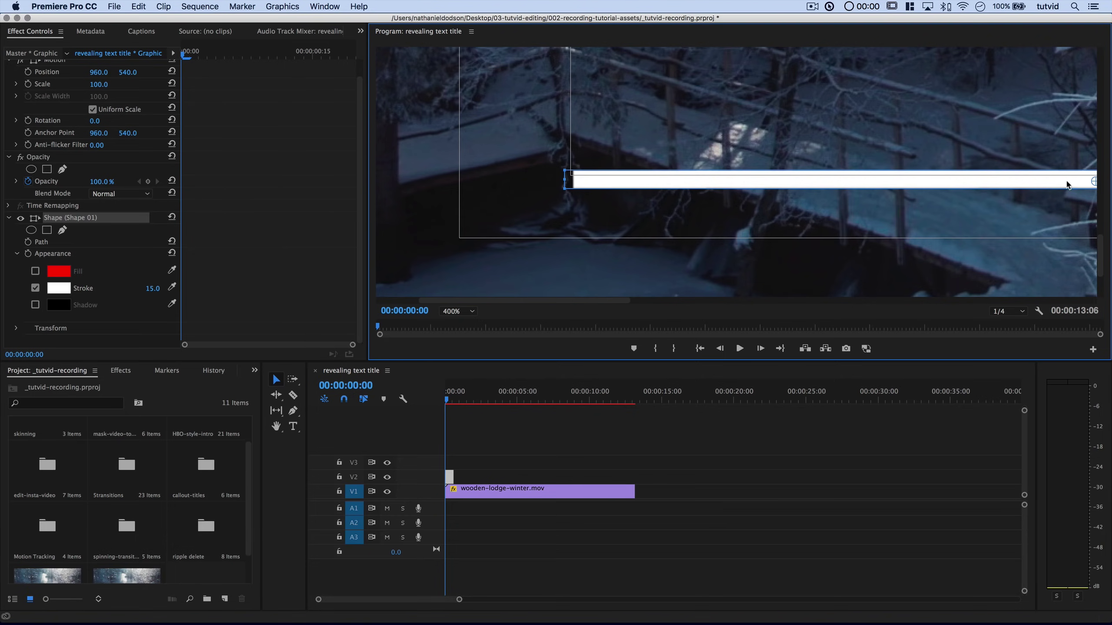
click(658, 301)
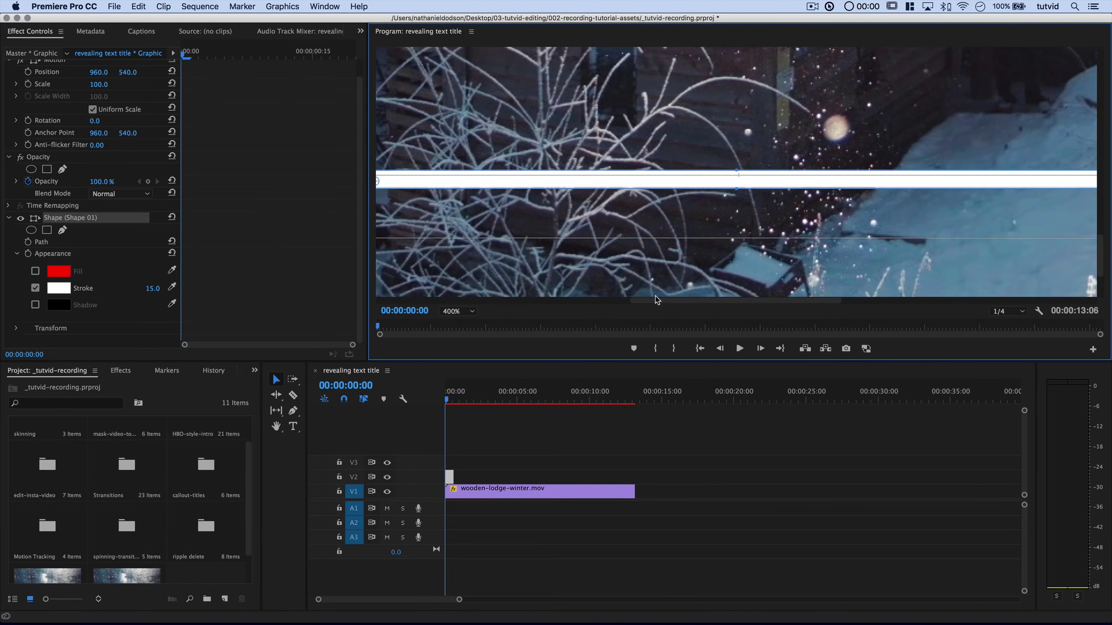
drag(658, 304, 651, 304)
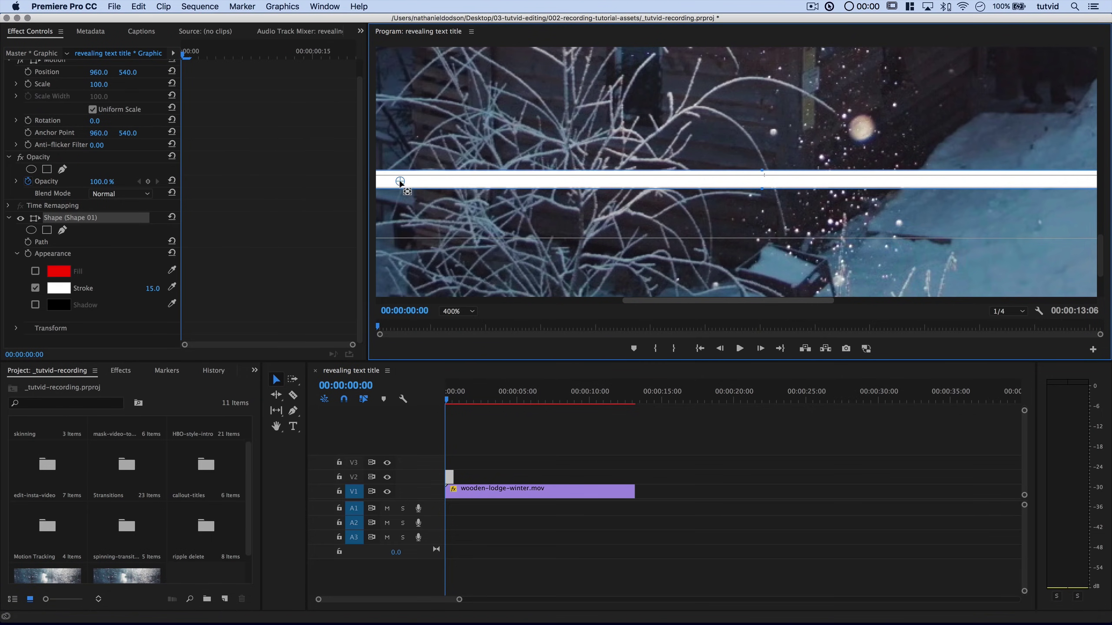
drag(400, 182, 755, 184)
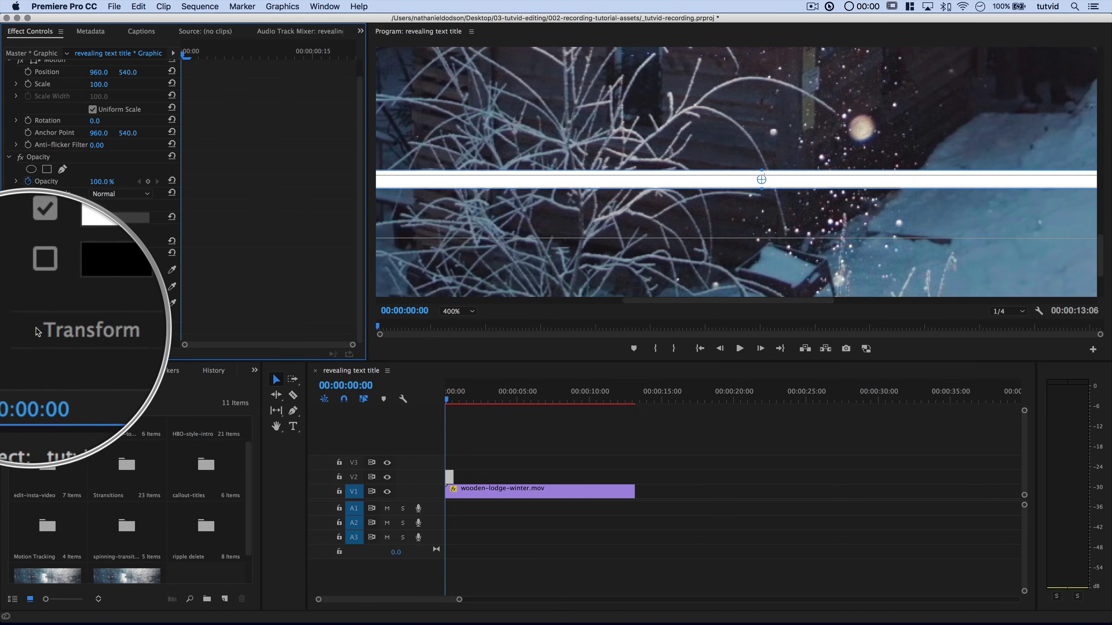
Set the shape's Transform Anchor Point to 763.0, 0.0
click(18, 329)
scroll(88, 324, down, 4)
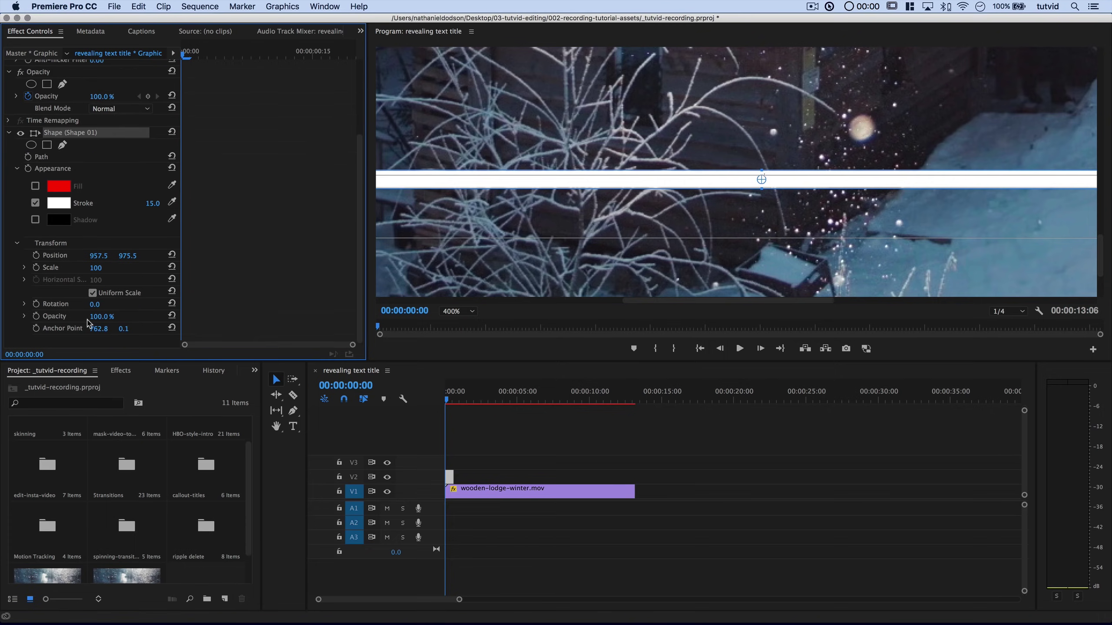
click(127, 329)
key(Tab)
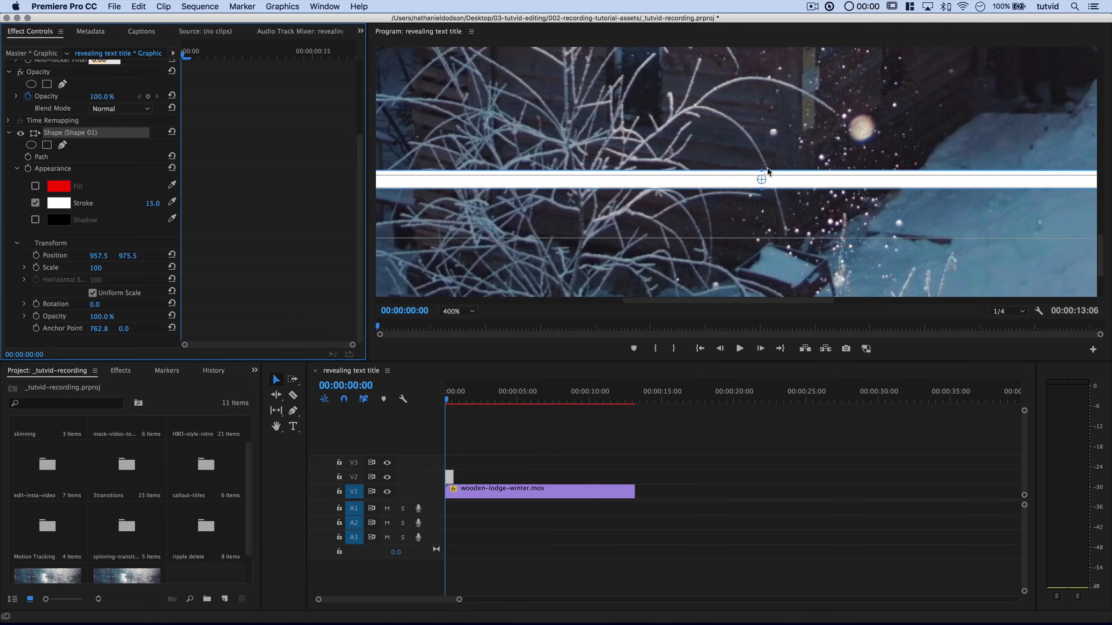
click(102, 329)
key(Tab)
Set the shape's Position X to 960.0
click(100, 256)
text(9)
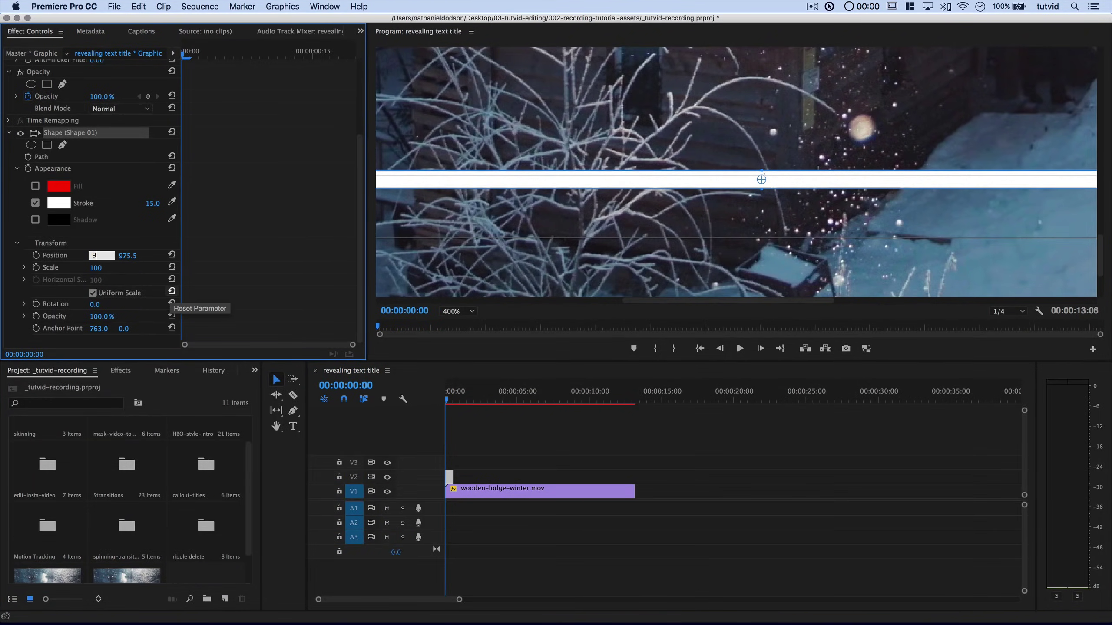
text(58)
key(Return)
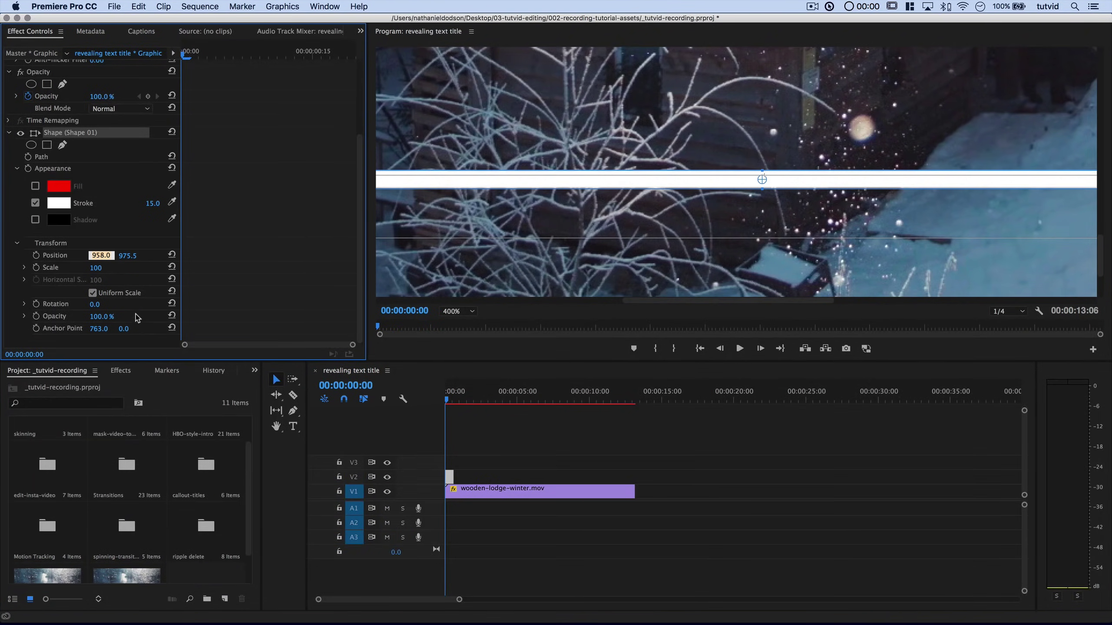
text(960)
key(Tab)
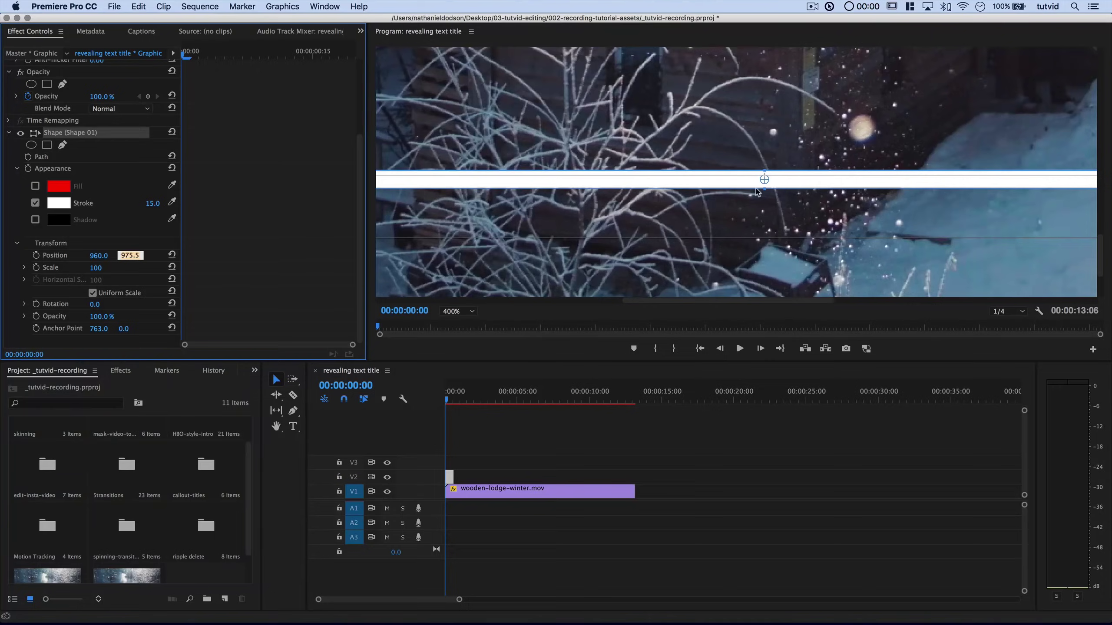
Fit the preview, scrub the line's Position Y up to 679.5, and move to 00:00:00:15
click(471, 311)
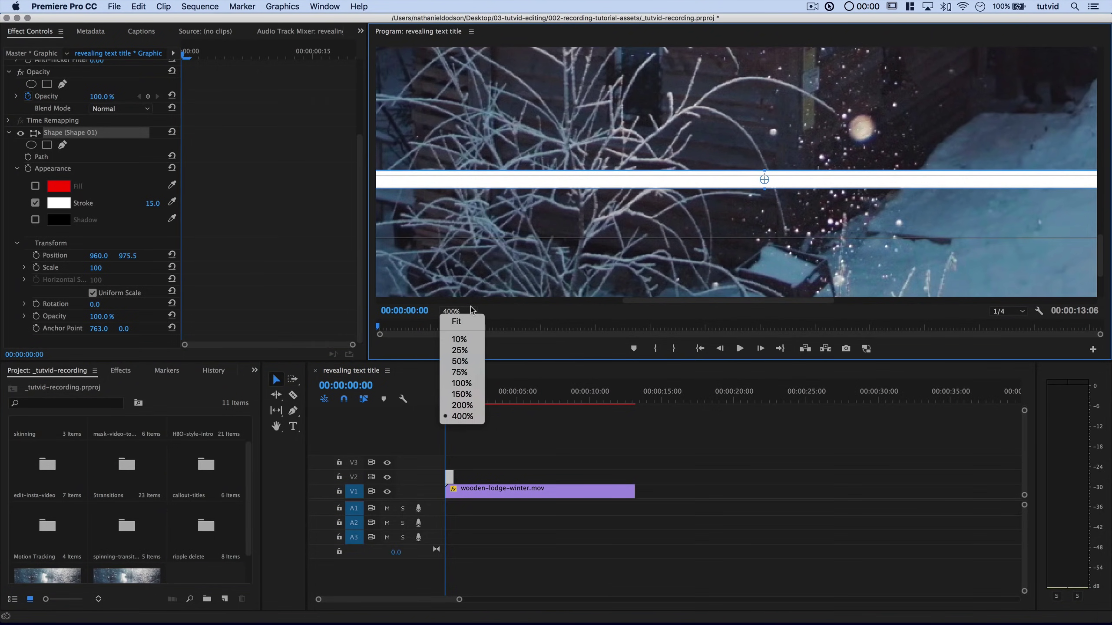
click(465, 319)
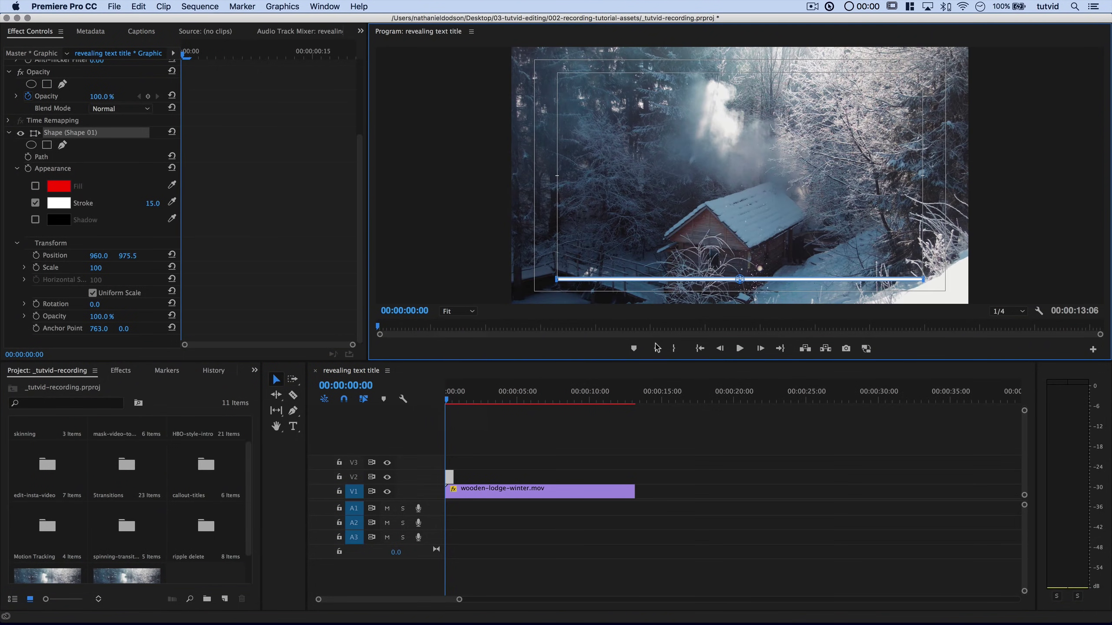
click(456, 267)
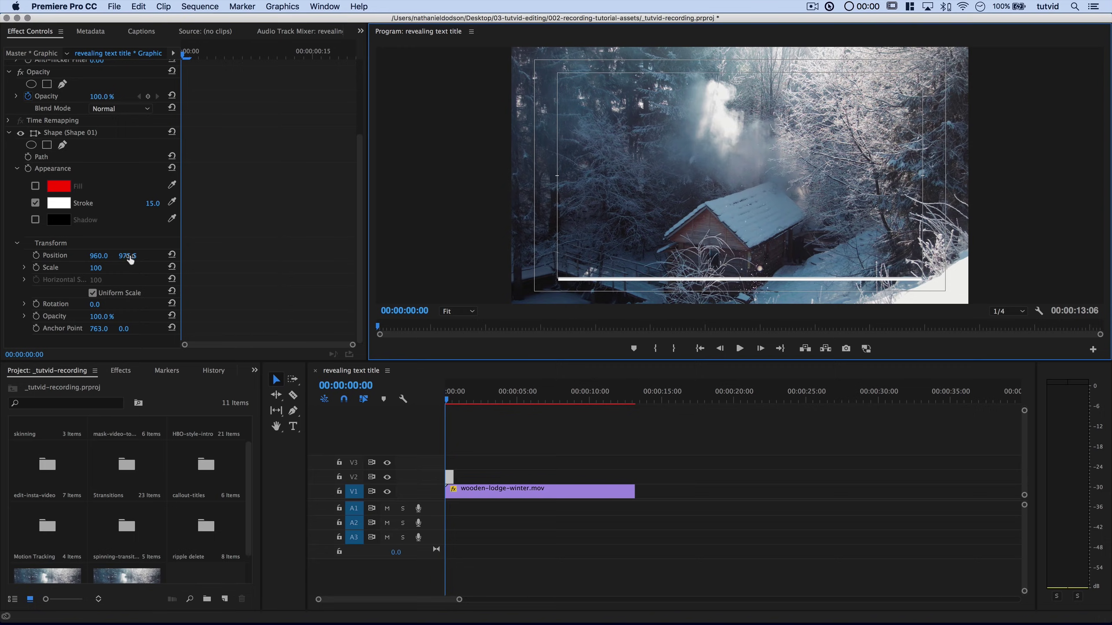
drag(127, 255, 1, 256)
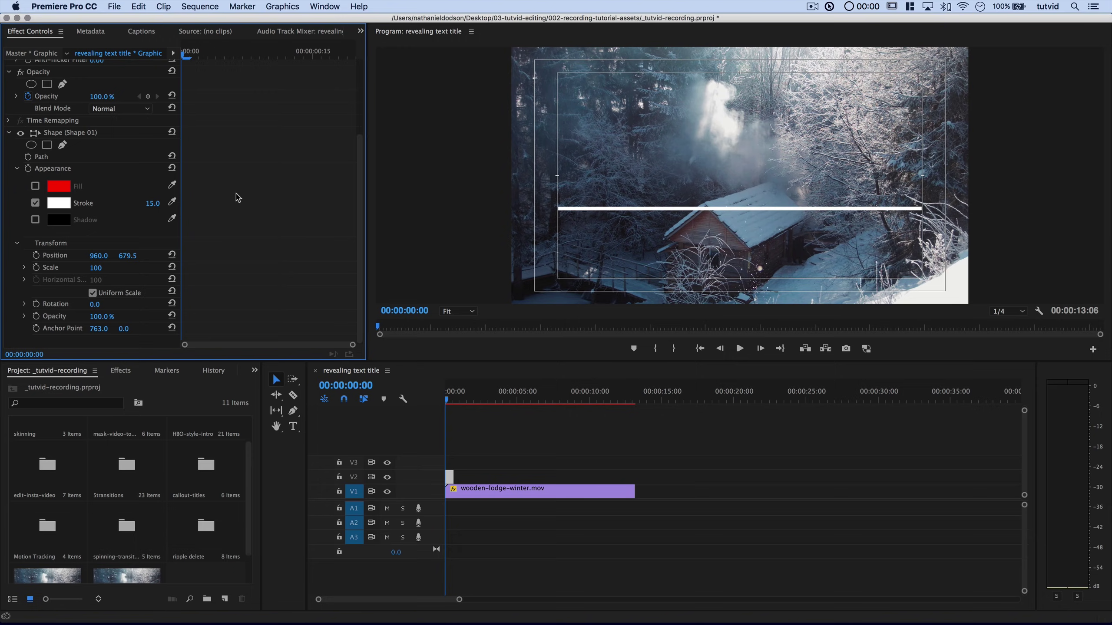
key(shift+Right)
key(shift+Right)
key(shift+Right)
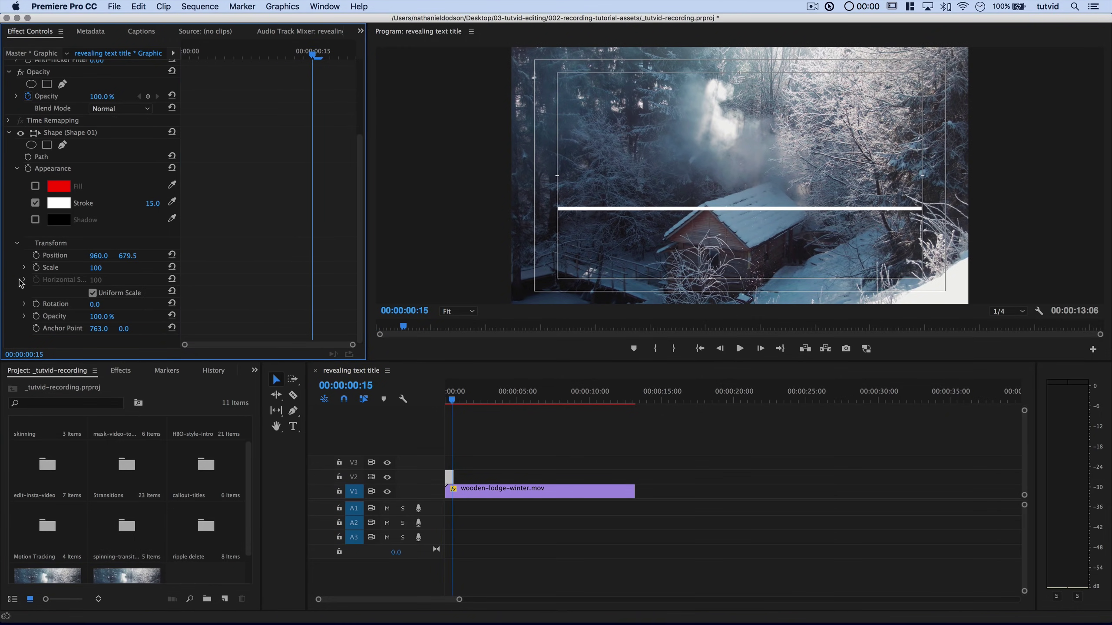
Turn off Uniform Scale and keyframe Horizontal Scale at frame 15 and 0 at the start
click(92, 293)
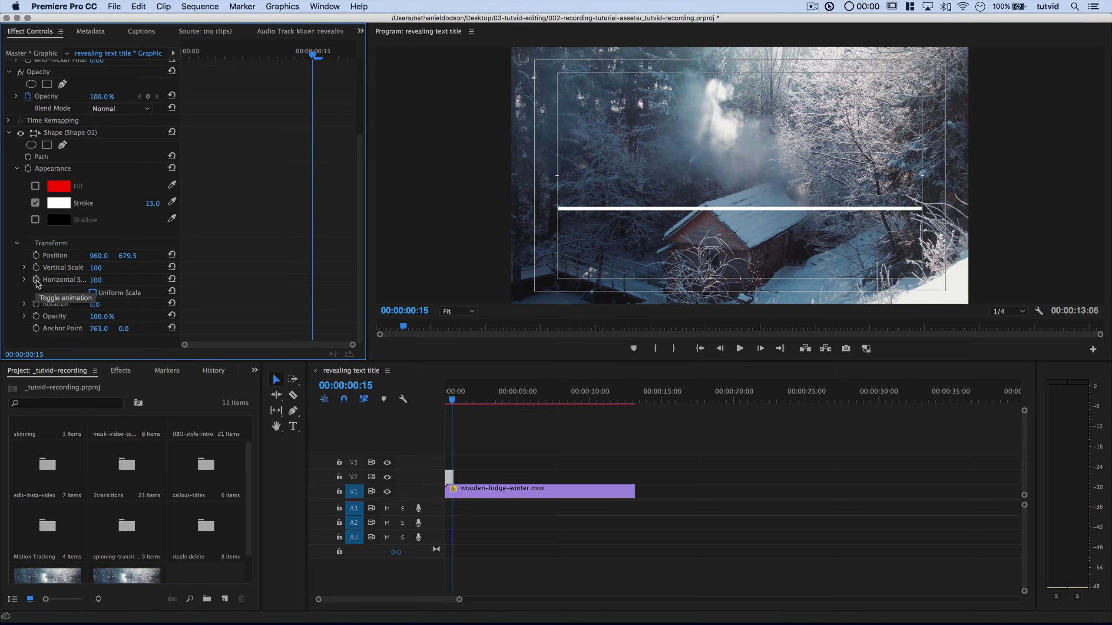
click(36, 280)
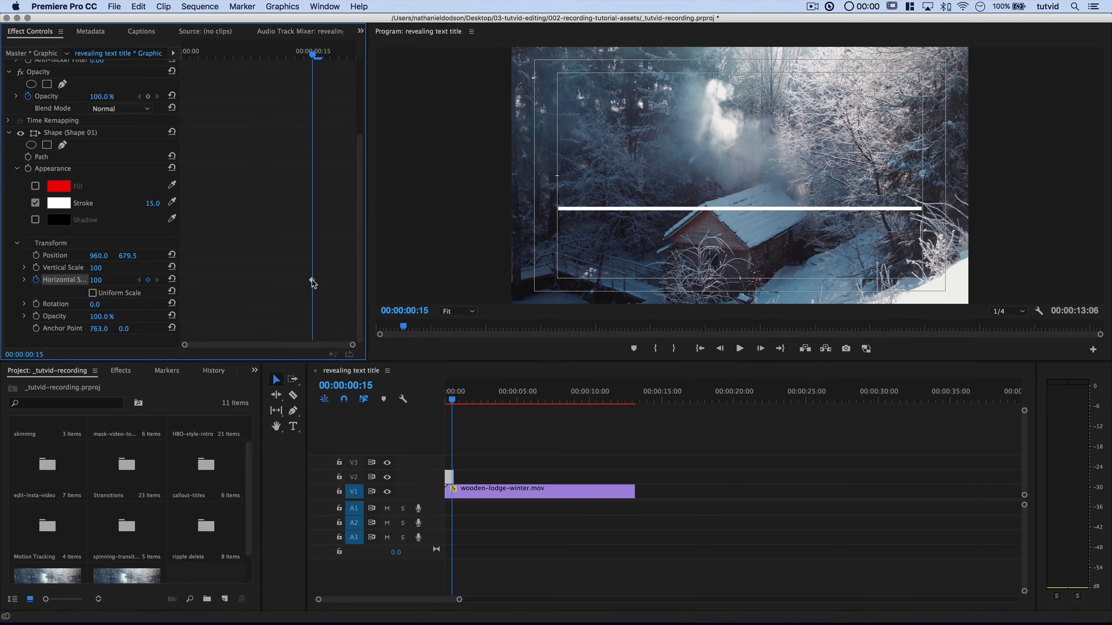
drag(225, 56, 208, 57)
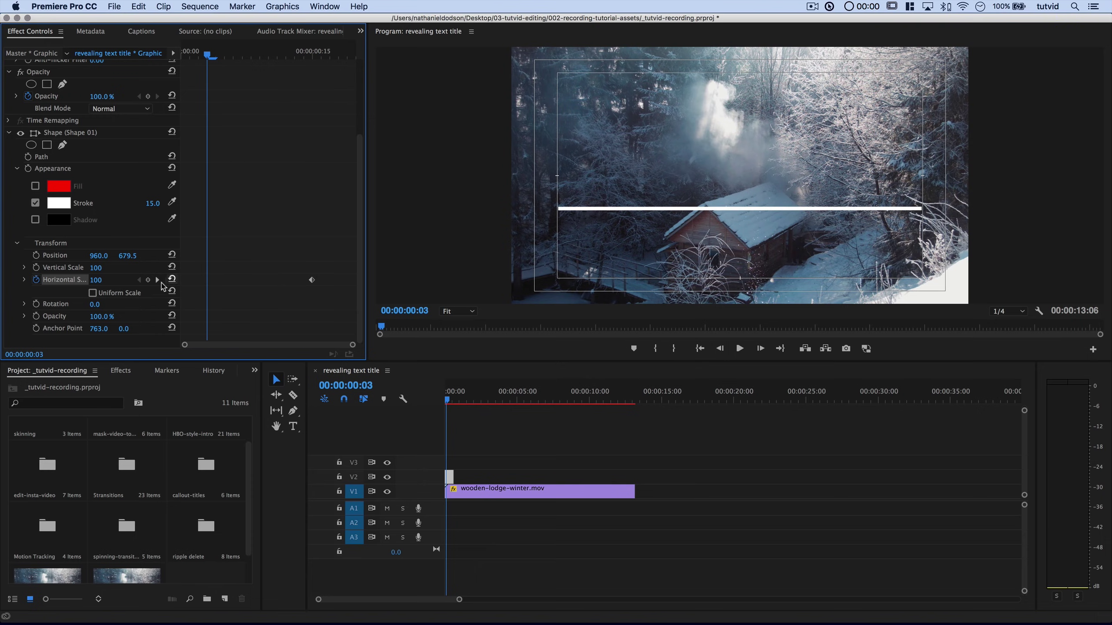
click(97, 280)
text(0)
key(Return)
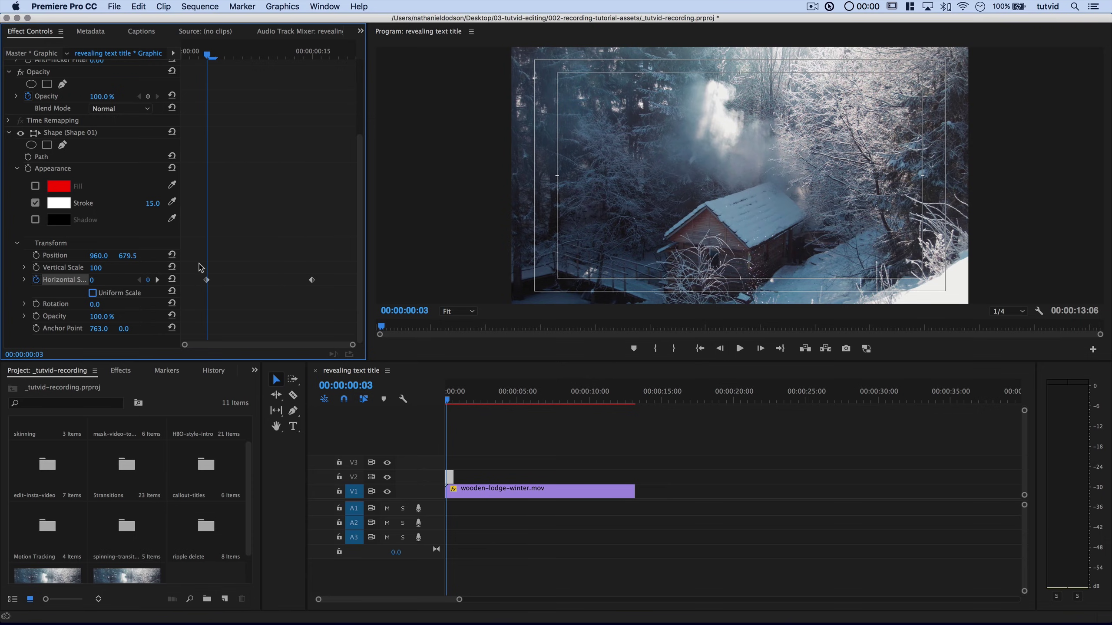
Apply Ease In to both Horizontal Scale keyframes and move the first one to the clip start
drag(198, 264, 328, 301)
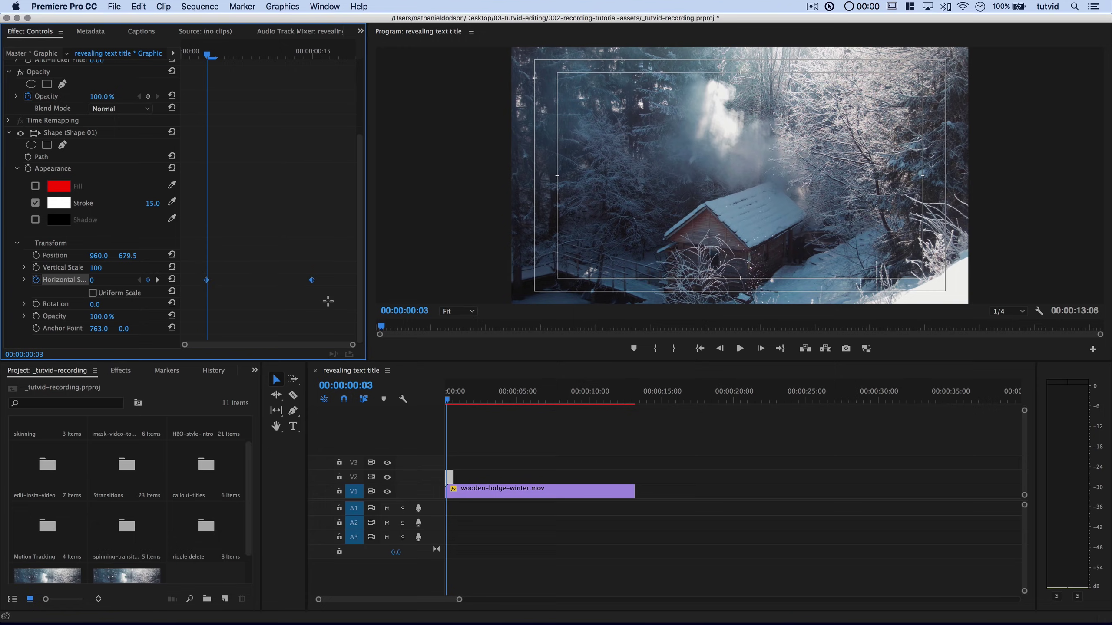
right_click(312, 280)
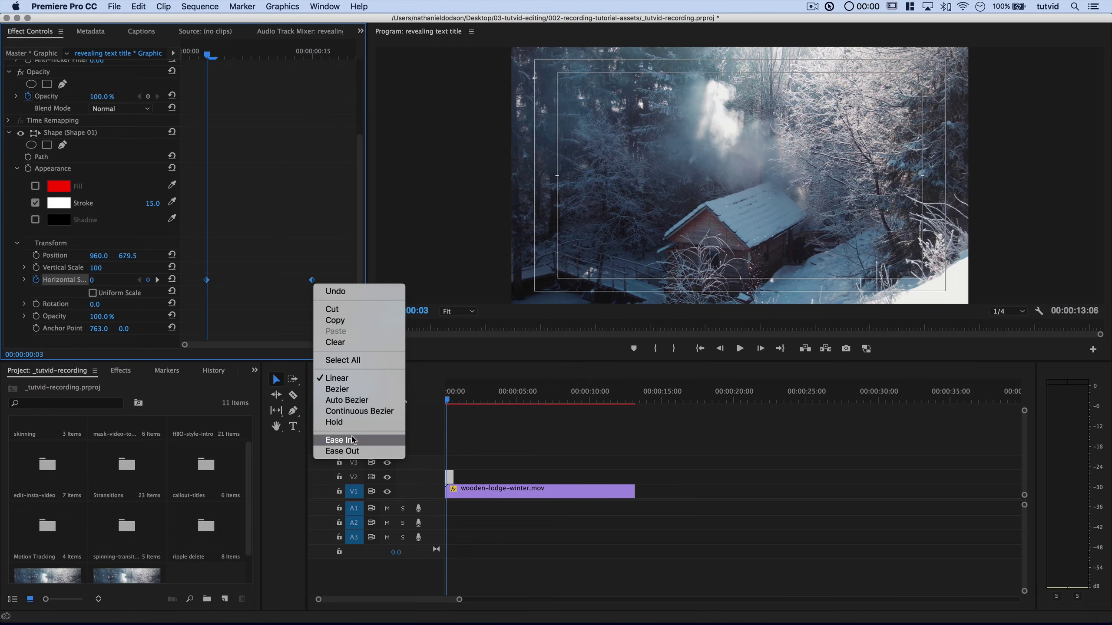
click(341, 440)
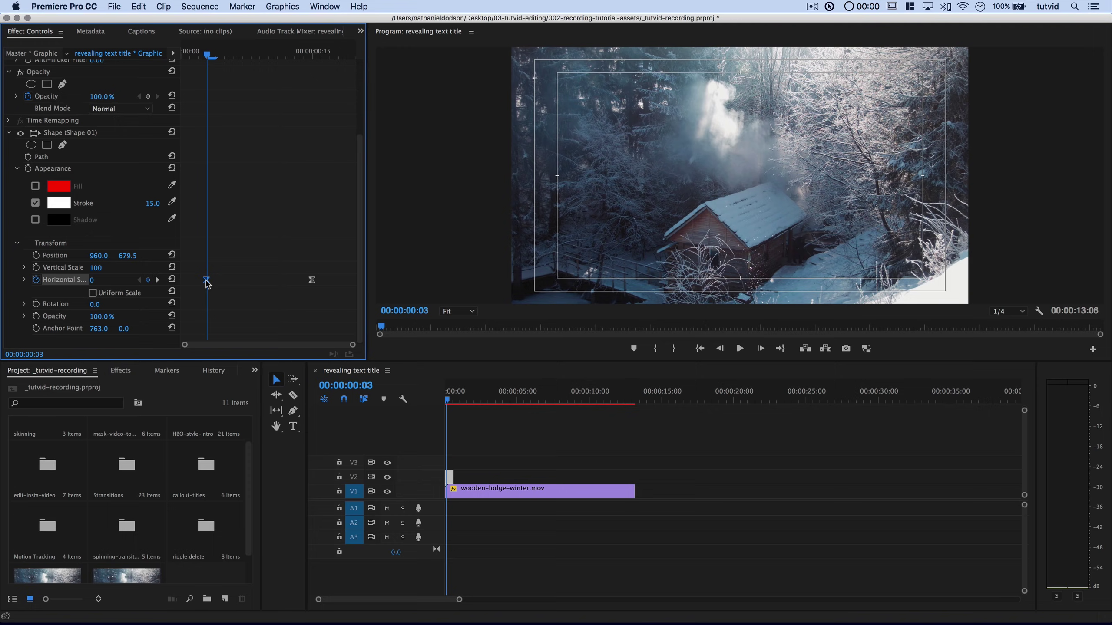
drag(205, 283, 183, 283)
click(201, 56)
drag(203, 61, 183, 61)
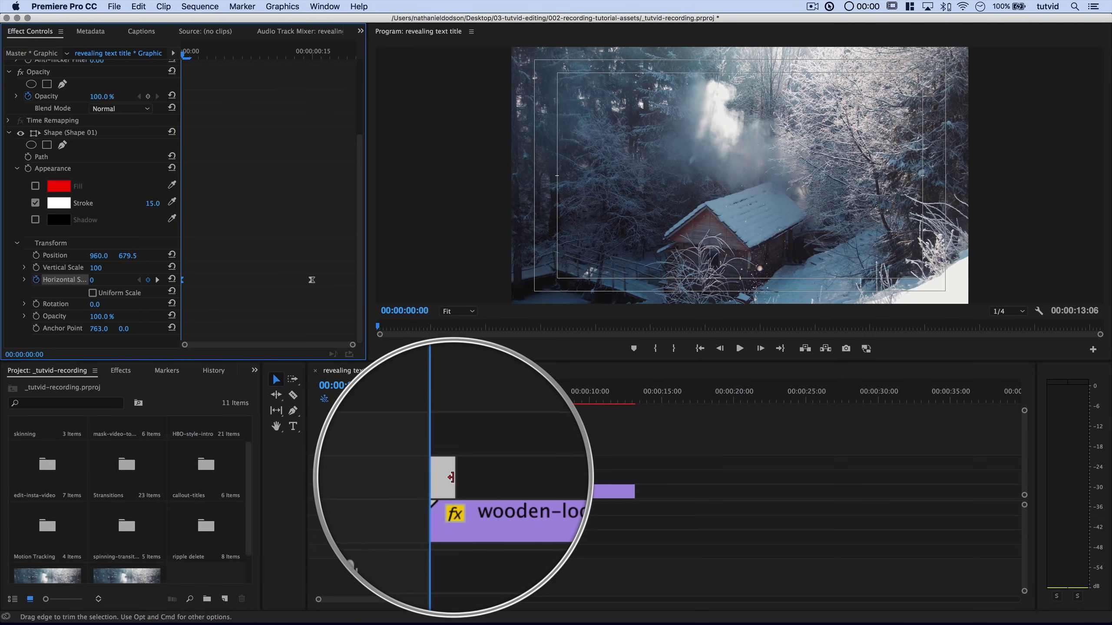
Extend the V2 line graphic to the footage's end, play back the opening animation, and deselect it
drag(455, 476, 634, 477)
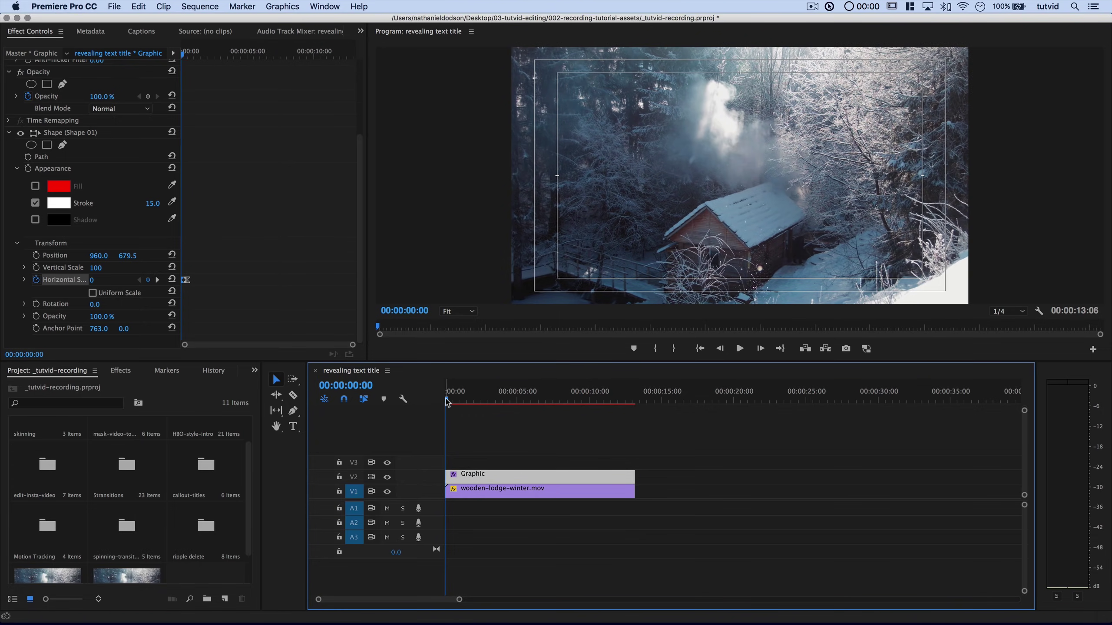
key(space)
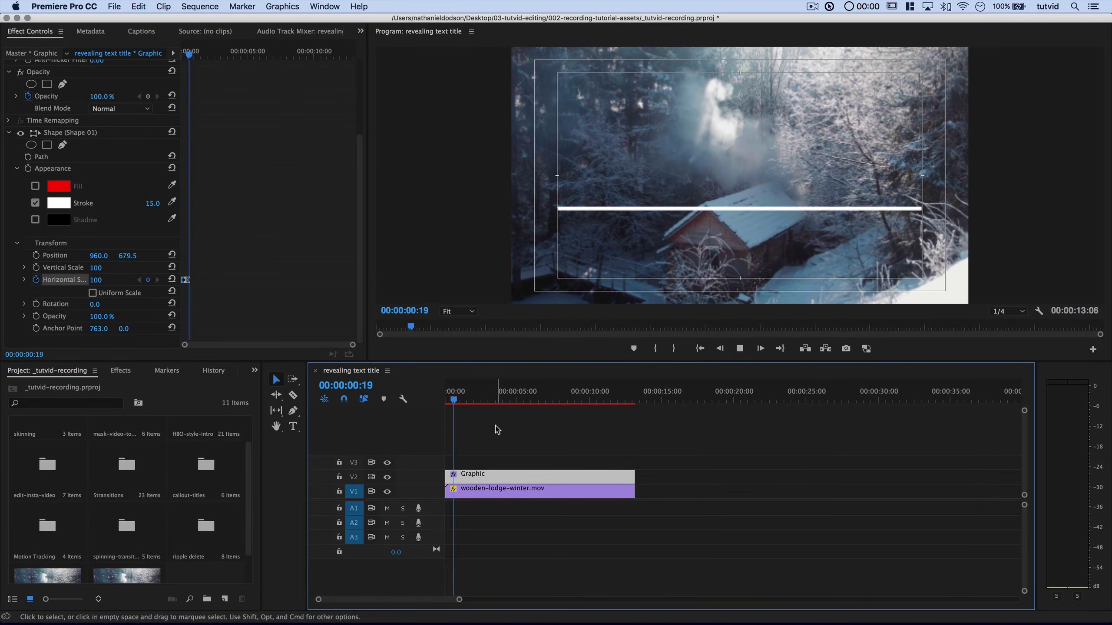
key(Home)
key(space)
key(space)
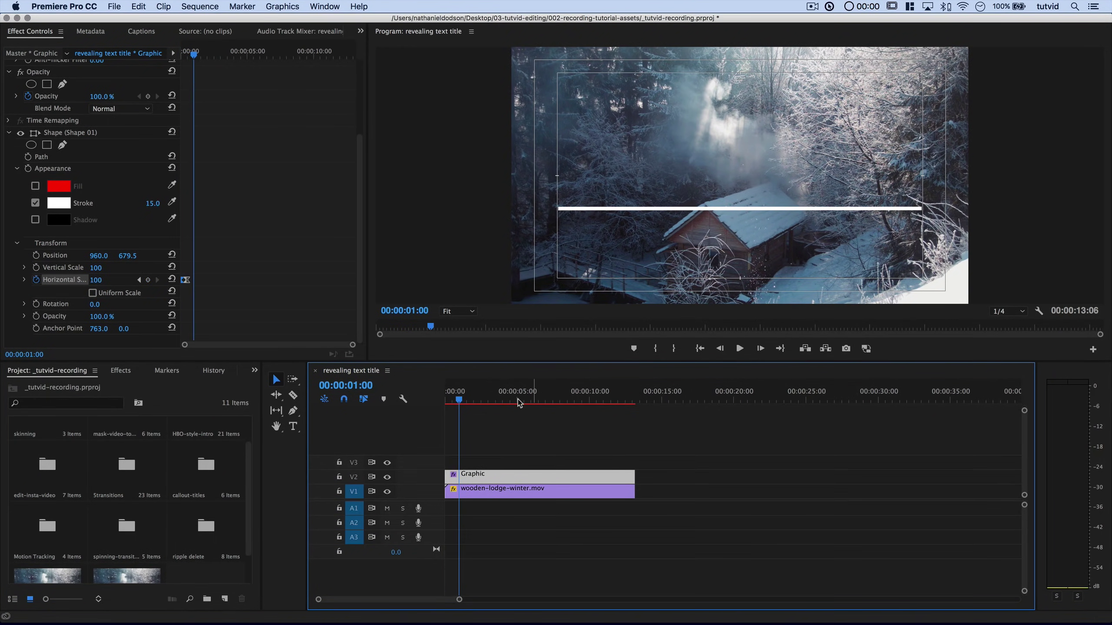
click(375, 365)
key(Home)
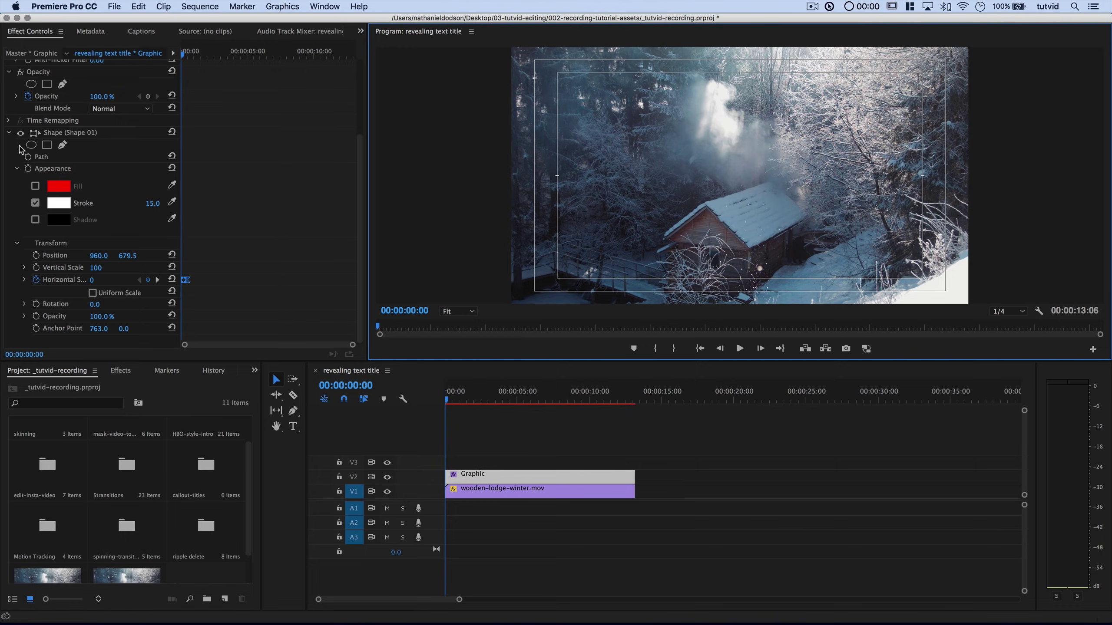
click(11, 135)
click(520, 438)
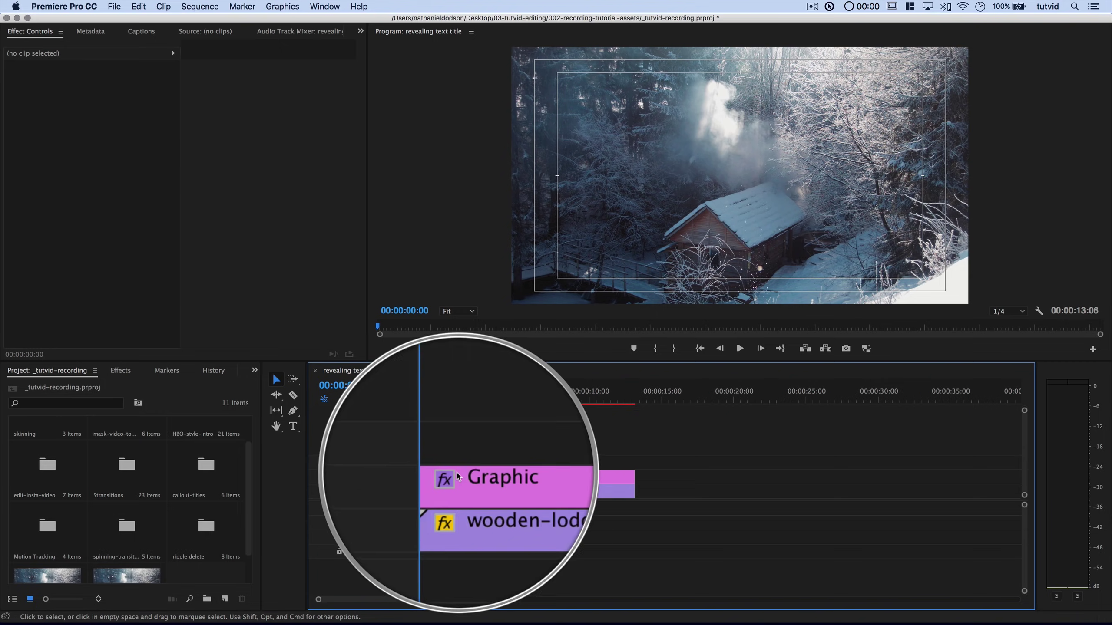
Create a text layer reading 'WINTER FILM' on the frame with the Type Tool
click(293, 427)
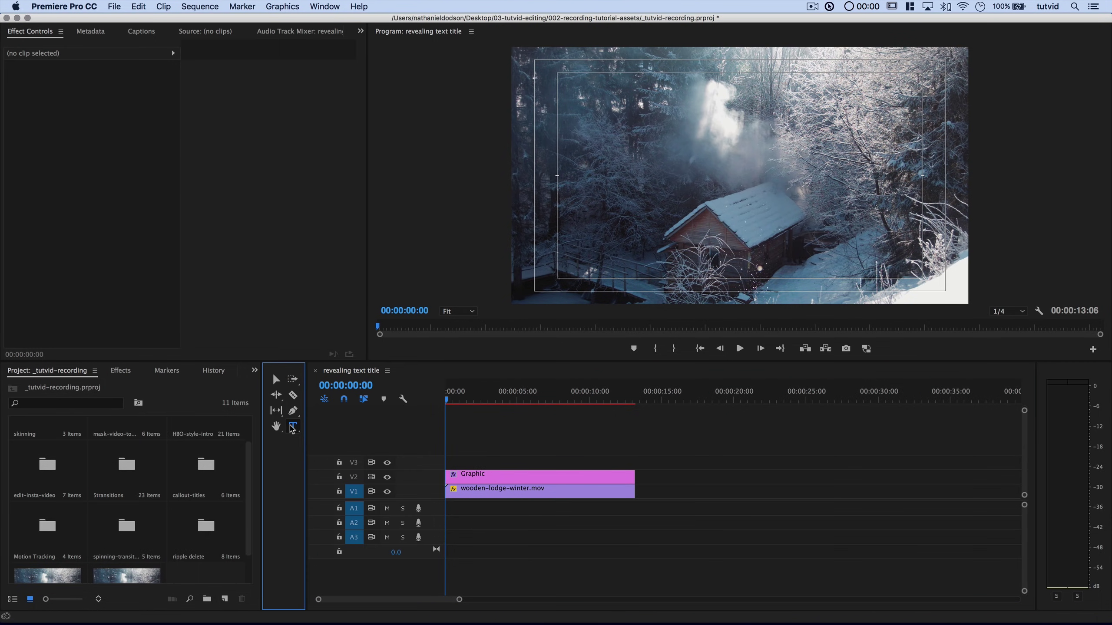
click(604, 153)
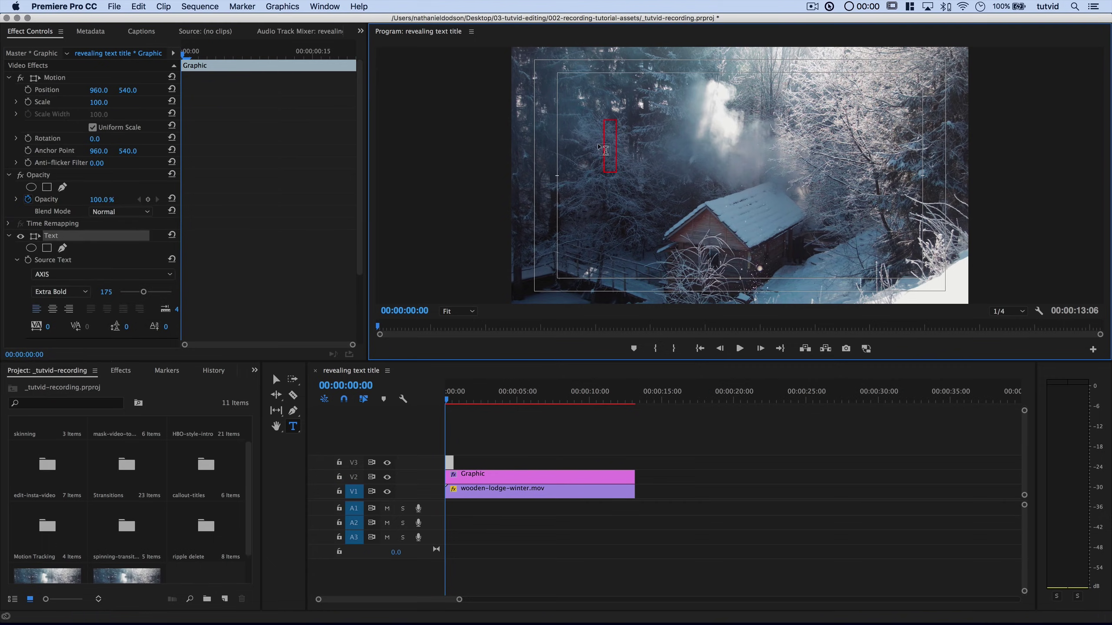
text(WI)
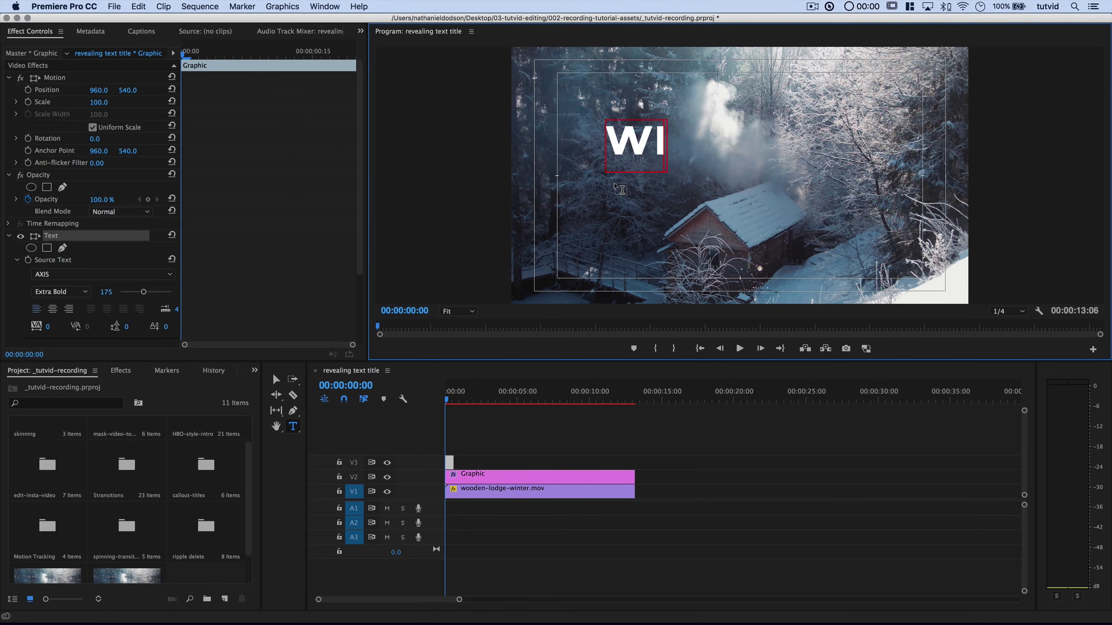
text(NTER FILM)
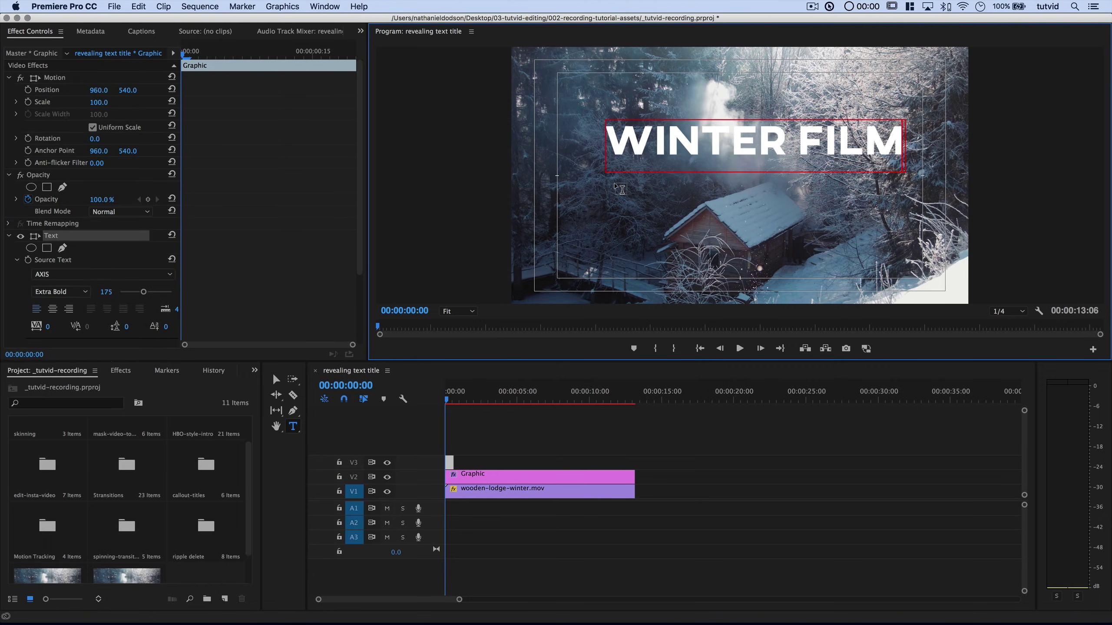
key(Escape)
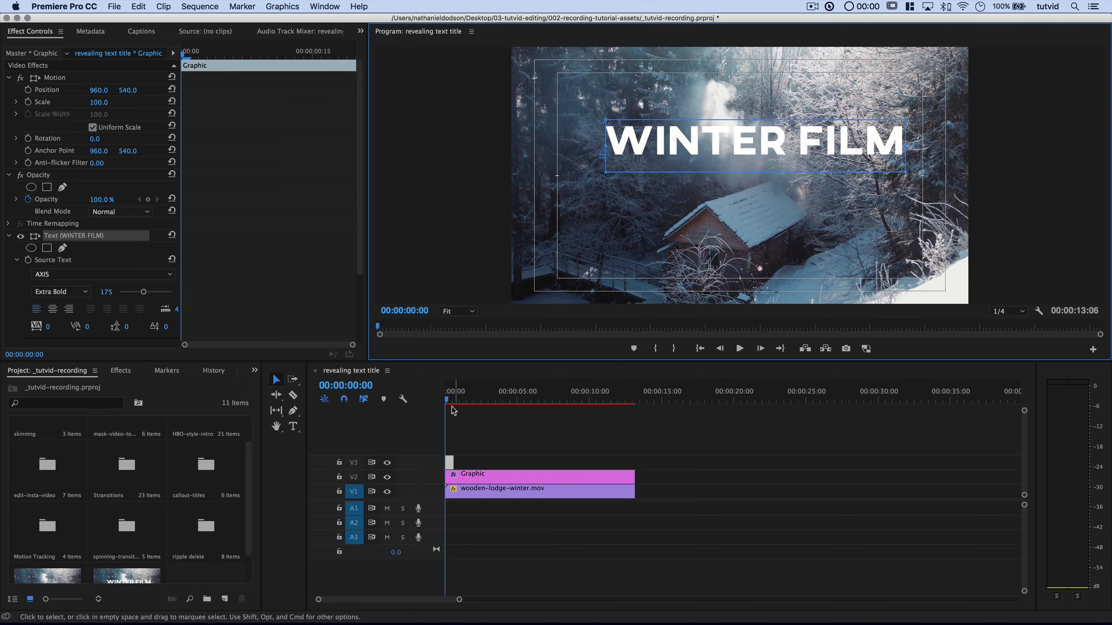
Extend the WINTER FILM clip to the footage's end and move the title just above the white line
drag(454, 462, 634, 460)
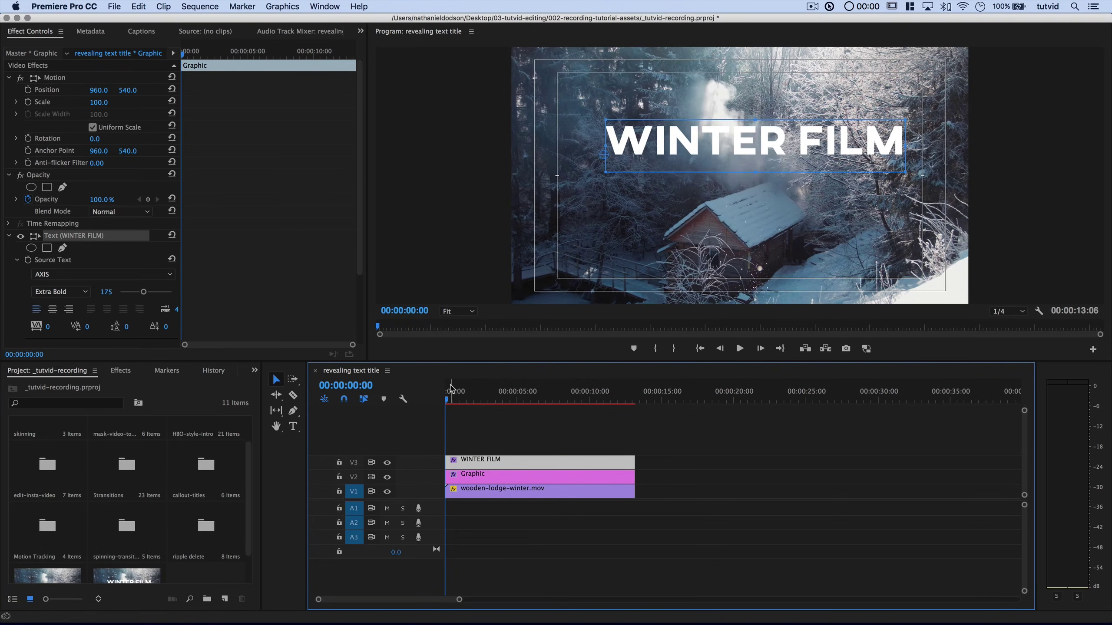
drag(449, 395, 478, 406)
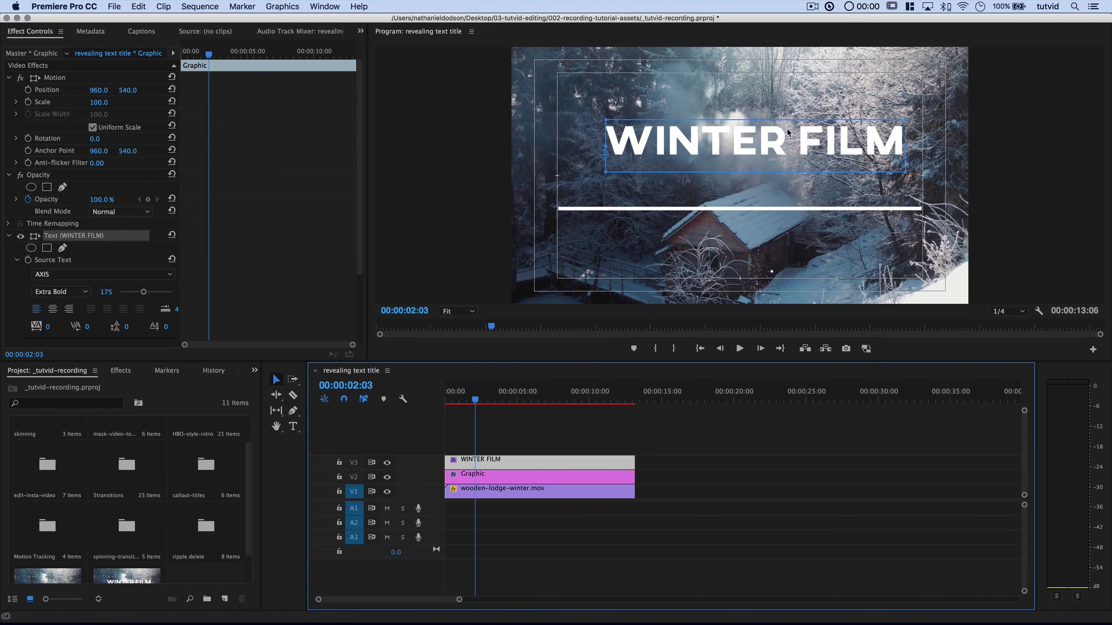
drag(786, 133, 761, 171)
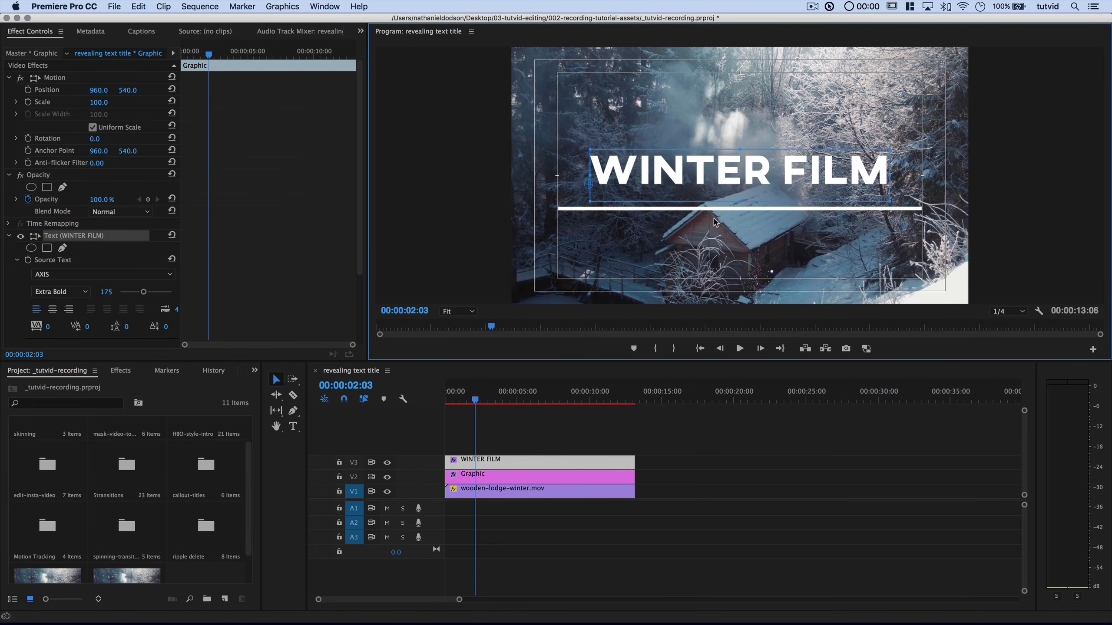
Try alternative fonts for the title, then return to AXIS Extra Bold
click(28, 260)
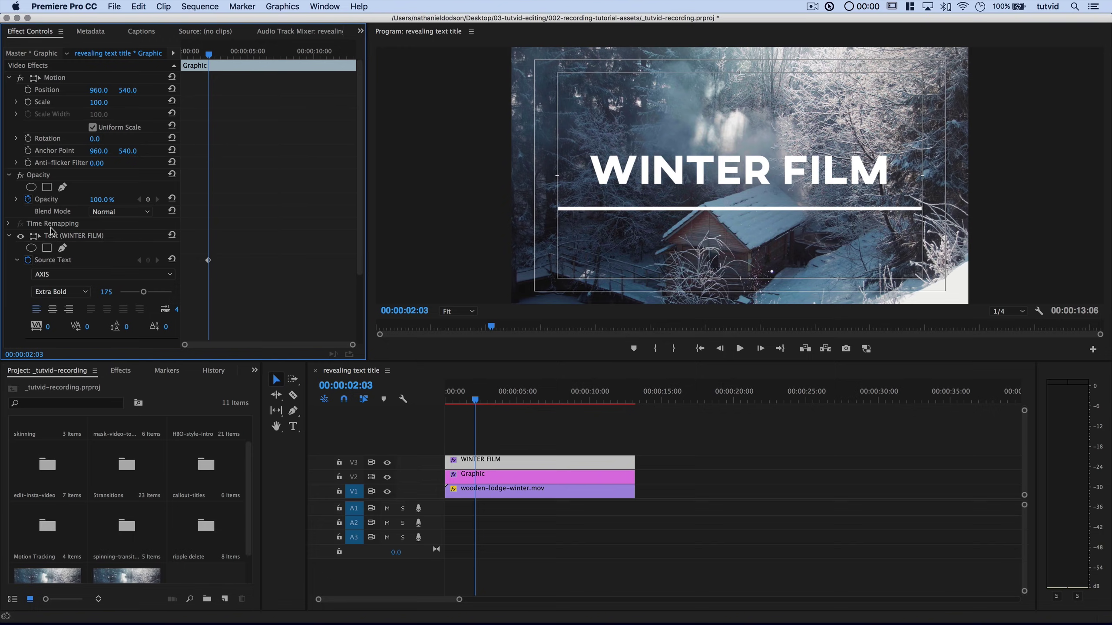
click(74, 274)
key(Down)
key(Down)
key(Down)
key(Down)
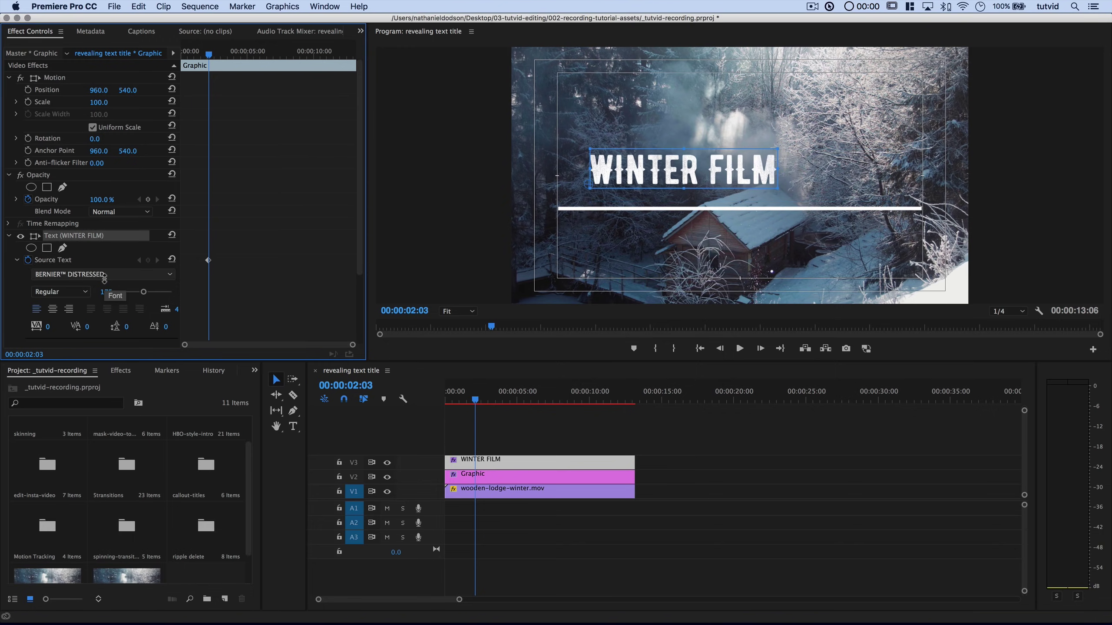
key(Up)
key(Up)
key(Up)
key(Up)
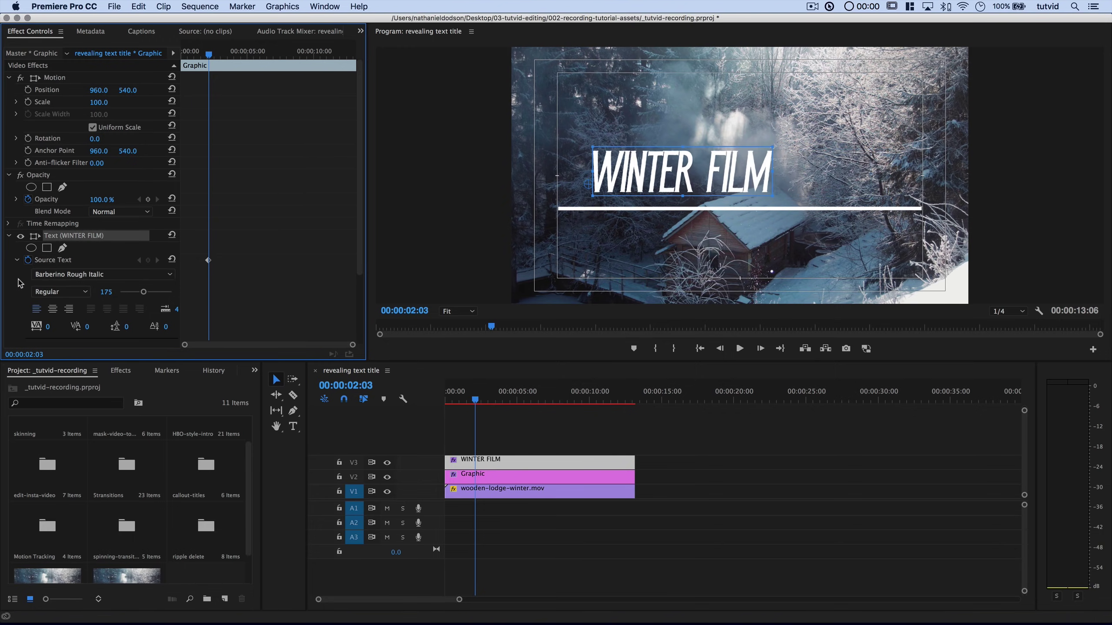
Set the title's Transform Position Y to 642.4 so it rests on the line
scroll(19, 309, down, 5)
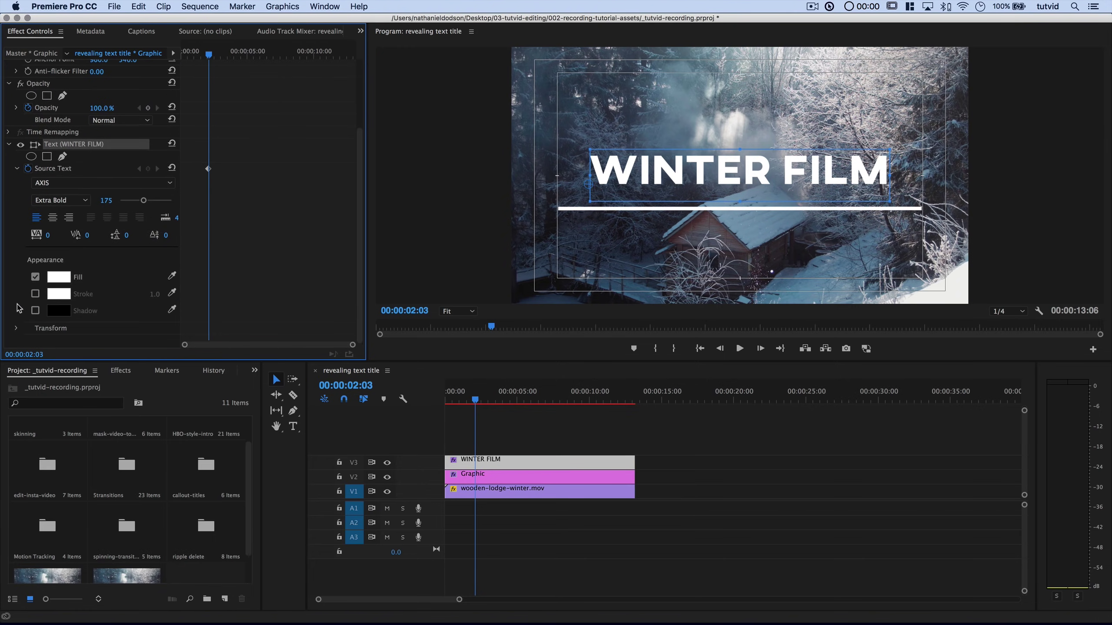
click(16, 329)
scroll(109, 315, down, 5)
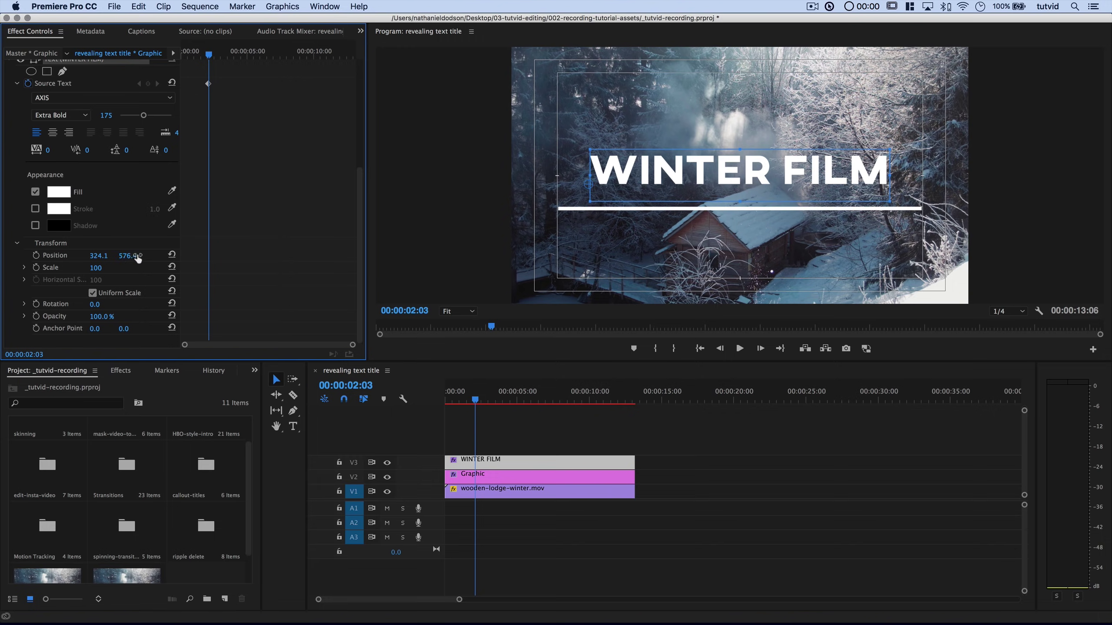
drag(128, 255, 157, 256)
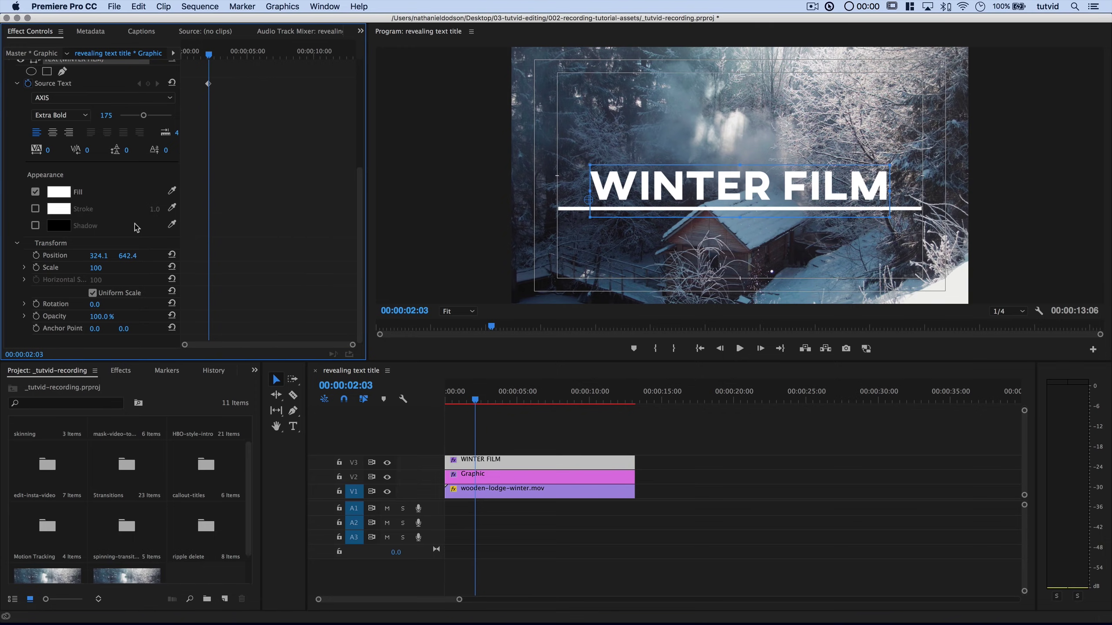
Add a four-point mask to the title and widen its right and left edges to reveal WINTER FILM
scroll(135, 224, up, 5)
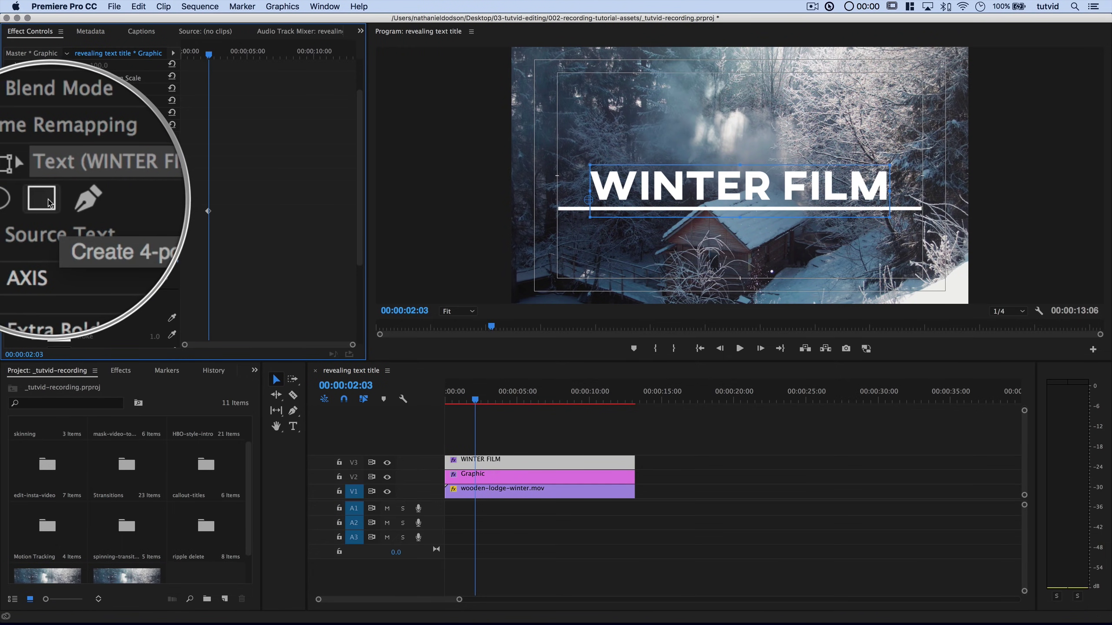
click(47, 200)
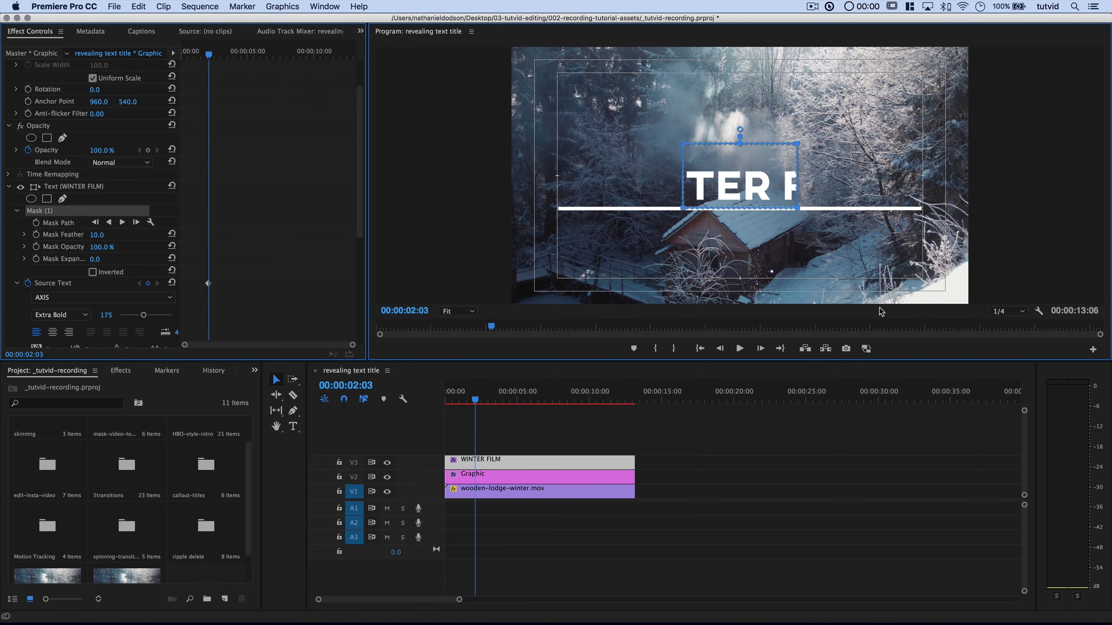
key(shift+Right)
key(shift+Right)
key(shift+Right)
key(shift+Right)
key(shift+Right)
key(shift+Right)
key(shift+Right)
key(shift+Right)
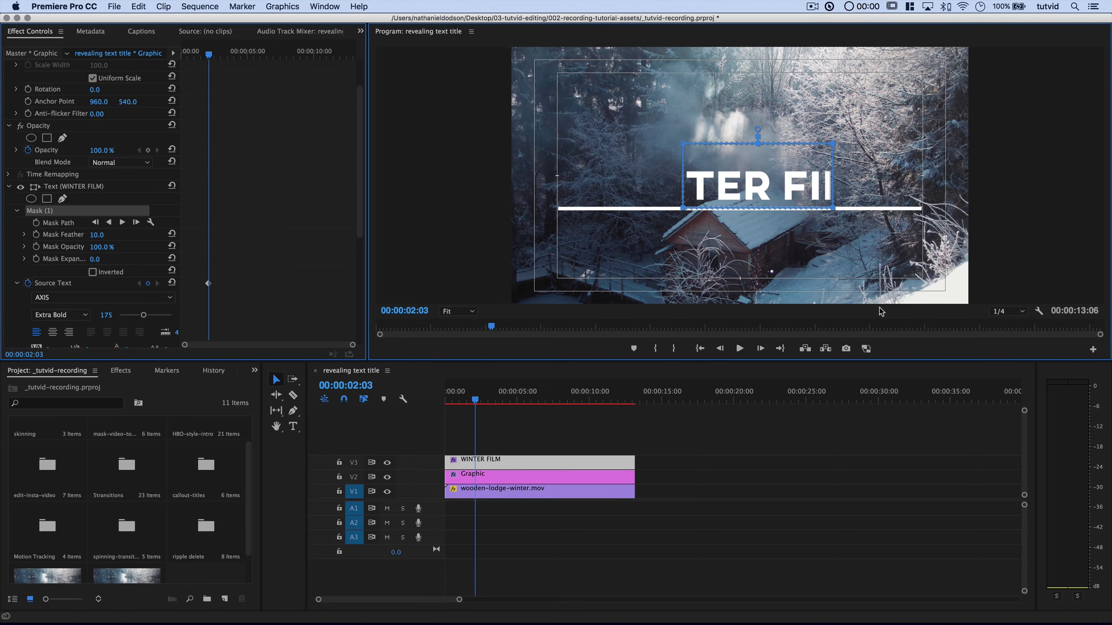
key(shift+Right)
key(shift+Right)
key(shift+Right)
key(shift+Right)
key(shift+Right)
key(shift+Right)
key(shift+Right)
key(shift+Right)
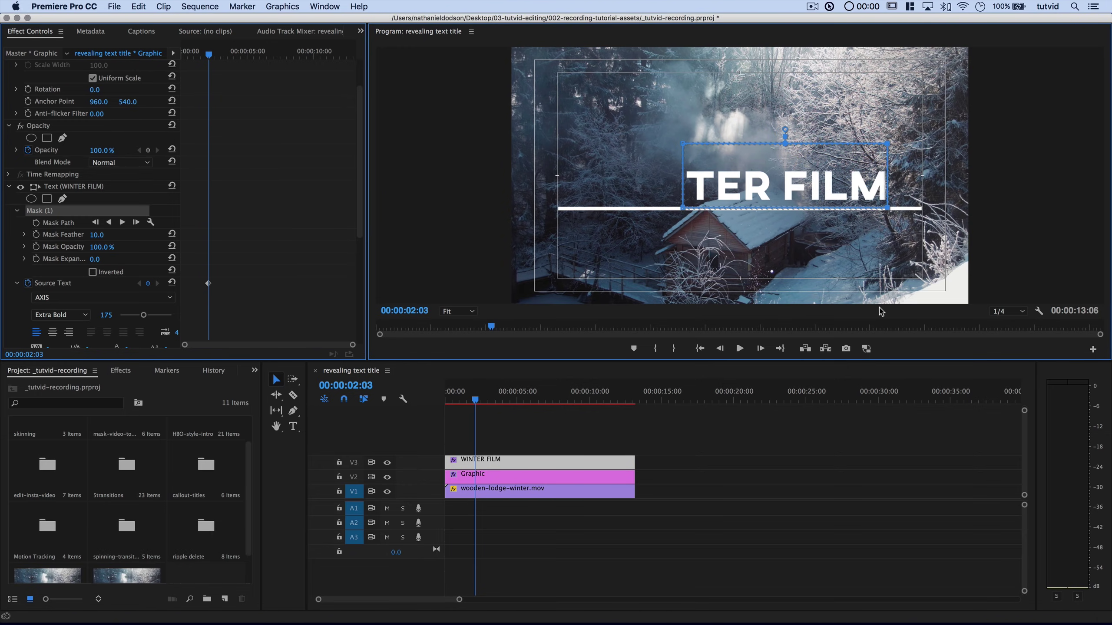
key(shift+Right)
key(shift+Right)
key(shift+Right)
key(shift+Right)
key(shift+Right)
key(shift+Right)
key(shift+Right)
key(shift+Right)
key(shift+Right)
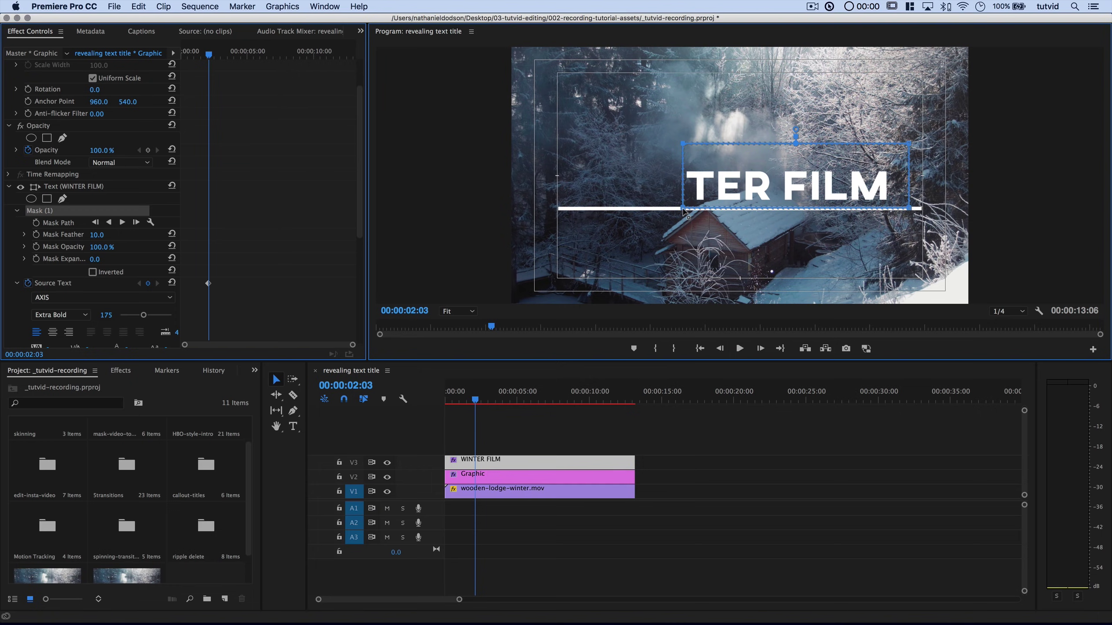
key(shift+Left)
key(shift+Left)
key(shift+Left)
key(shift+Left)
key(shift+Left)
key(shift+Left)
key(shift+Left)
key(shift+Left)
key(shift+Left)
key(shift+Left)
key(shift+Left)
key(shift+Left)
key(shift+Left)
key(shift+Left)
key(shift+Left)
key(Left)
key(Left)
key(Left)
key(Left)
key(Left)
key(Left)
key(Left)
key(Left)
key(Left)
key(Left)
key(Left)
key(Left)
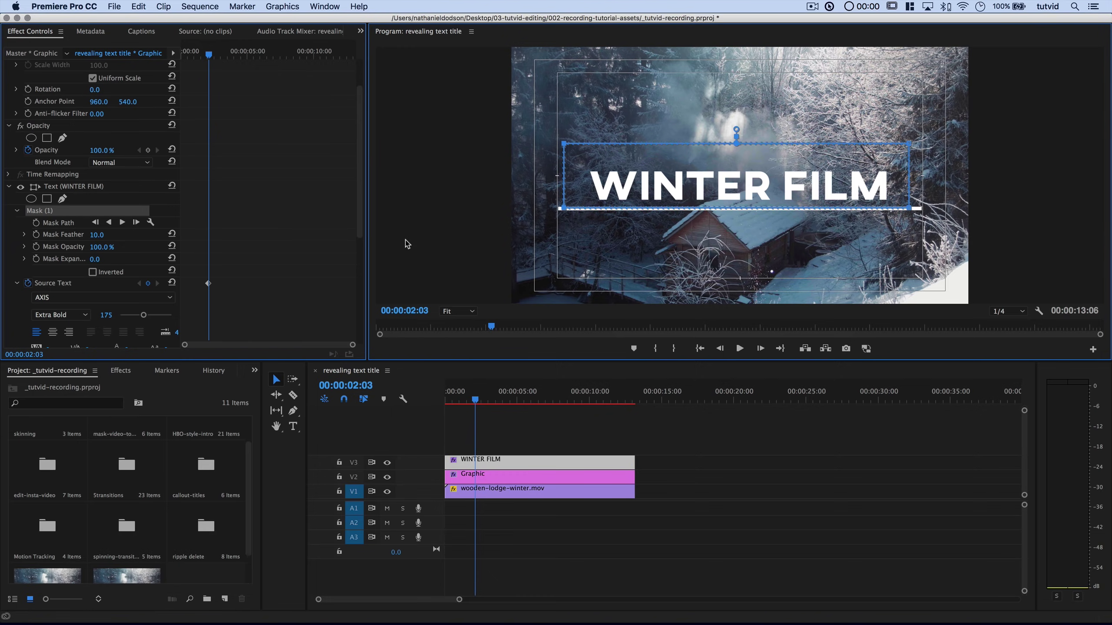
Slide the title's Position Y down to test the mask, then undo the change
scroll(131, 259, down, 5)
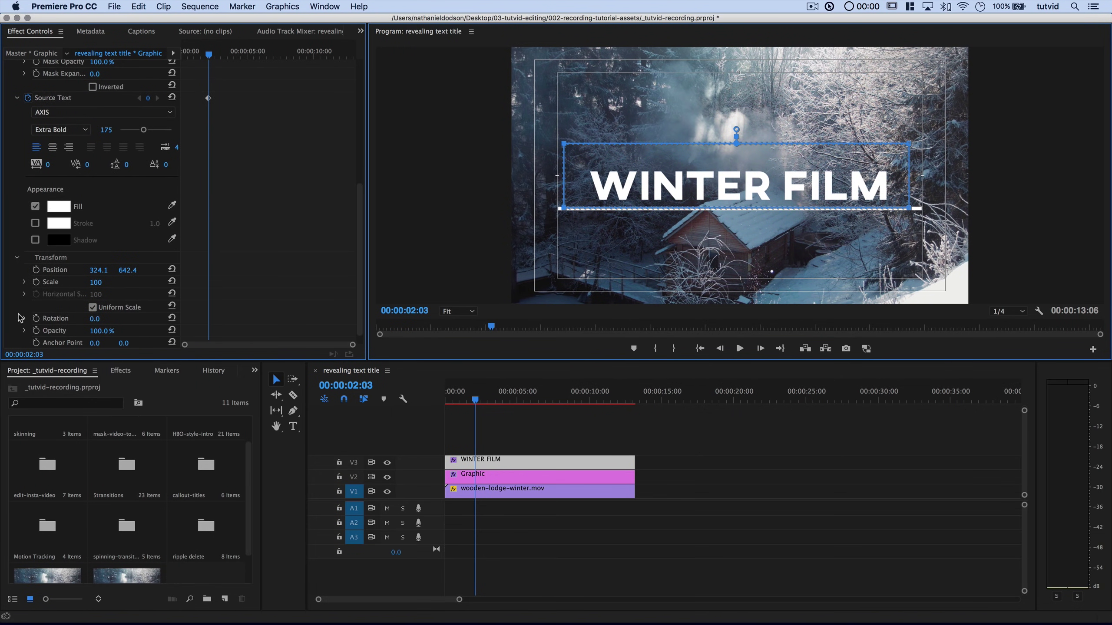
drag(125, 271, 97, 270)
key(super+z)
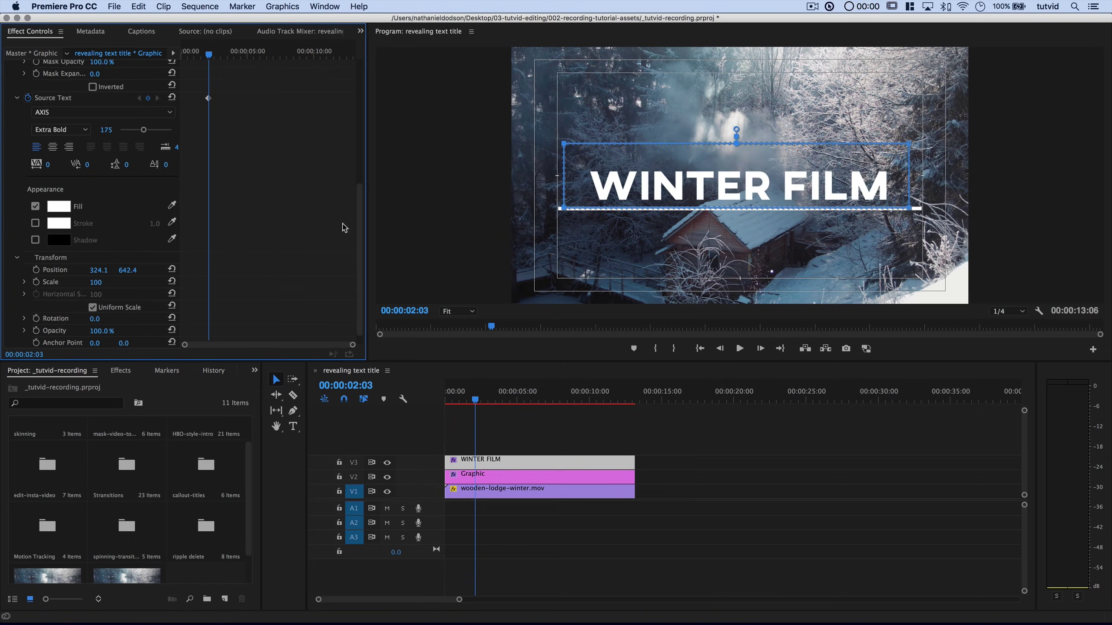
Set Mask Feather to 20, retest the slide, and reset Position Y to 642.4
scroll(5, 186, up, 5)
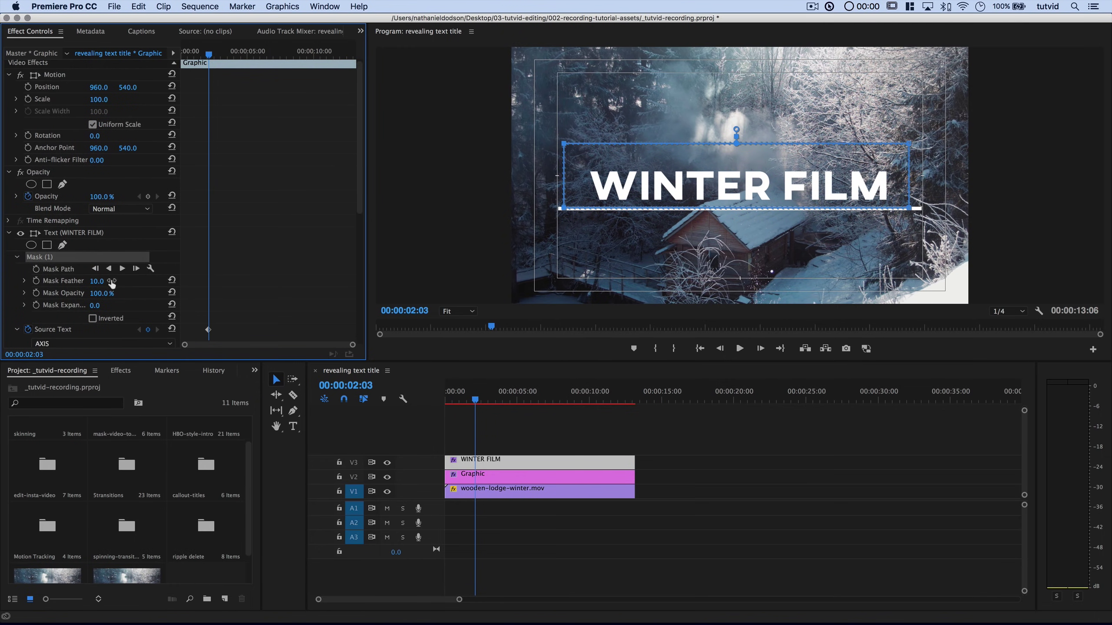
click(96, 281)
text(20)
key(Tab)
scroll(12, 306, down, 5)
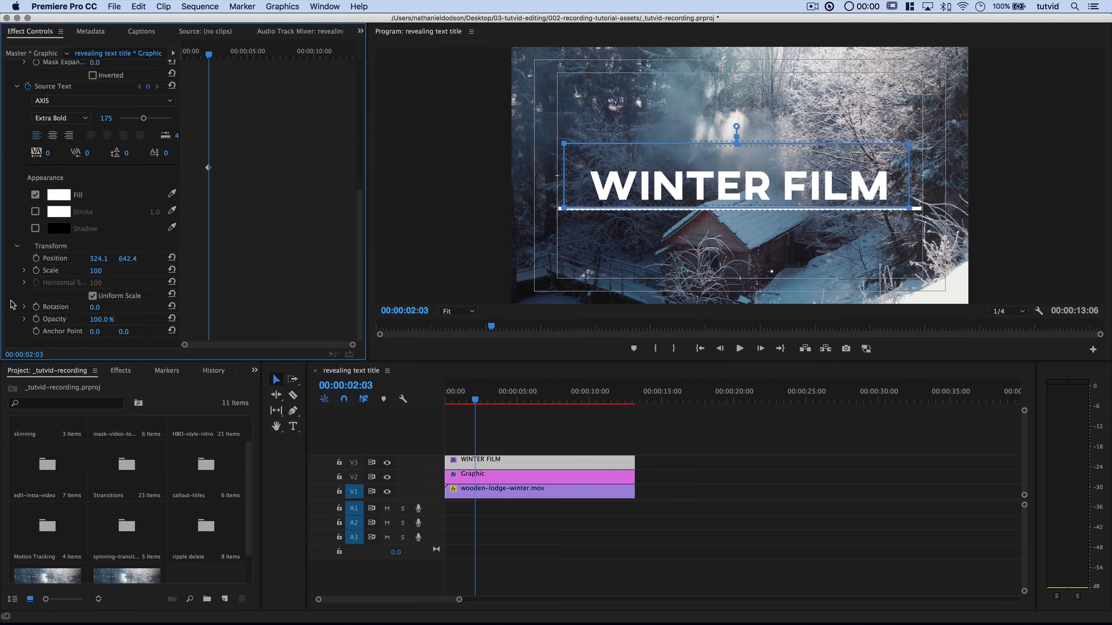
mouse_move(127, 256)
mouse_down()
mouse_move(167, 256)
mouse_move(115, 256)
mouse_up()
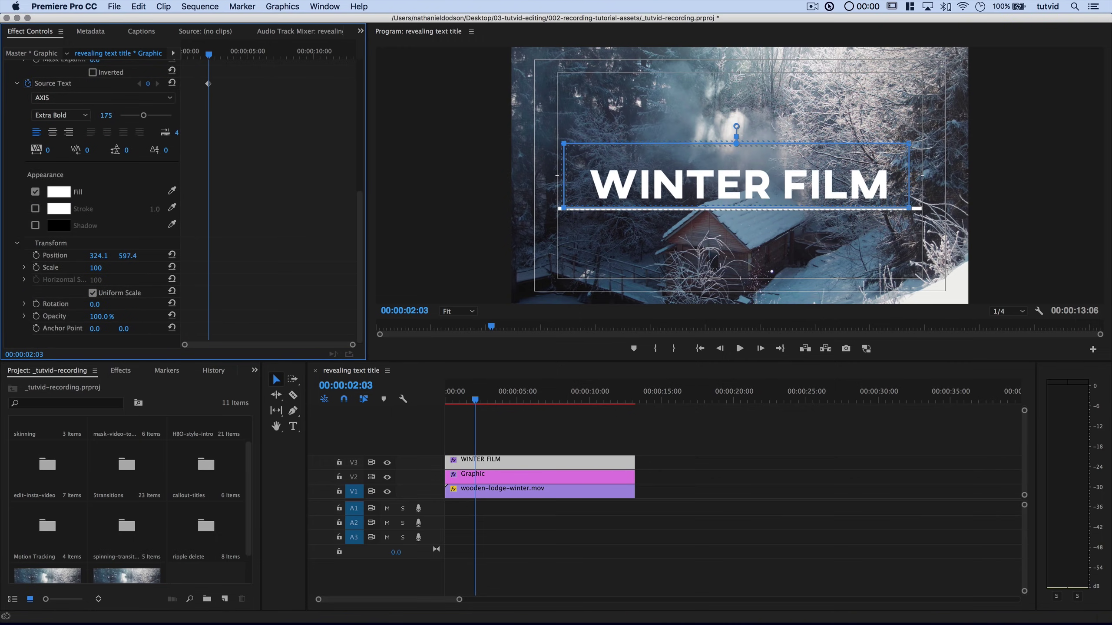
click(171, 254)
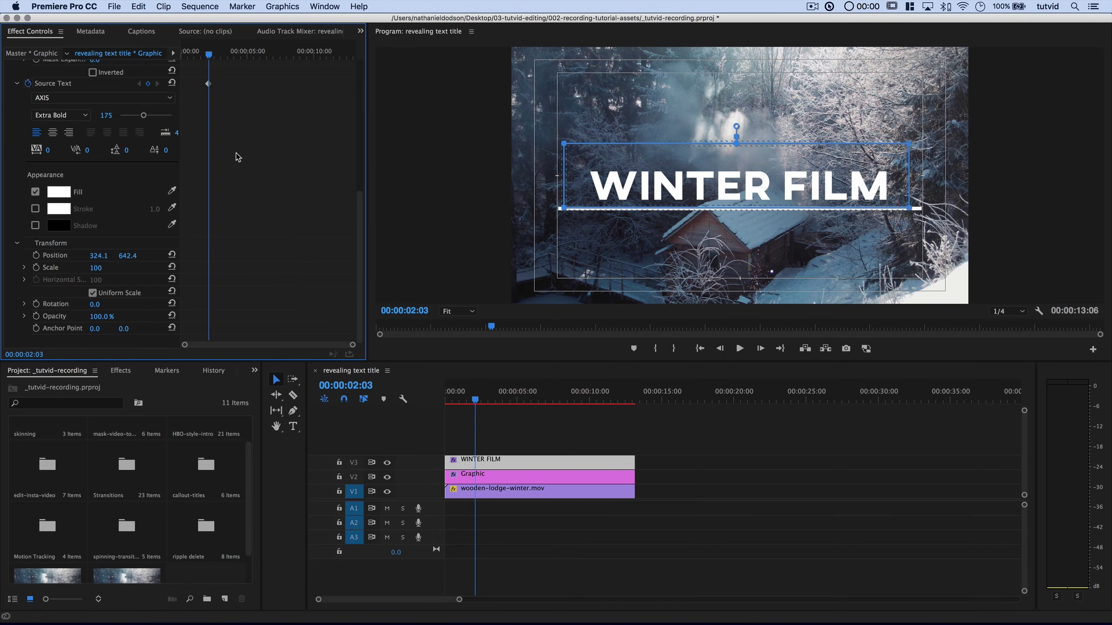
Select the Source Text keyframe and turn off Source Text animation
scroll(236, 158, up, 4)
click(207, 165)
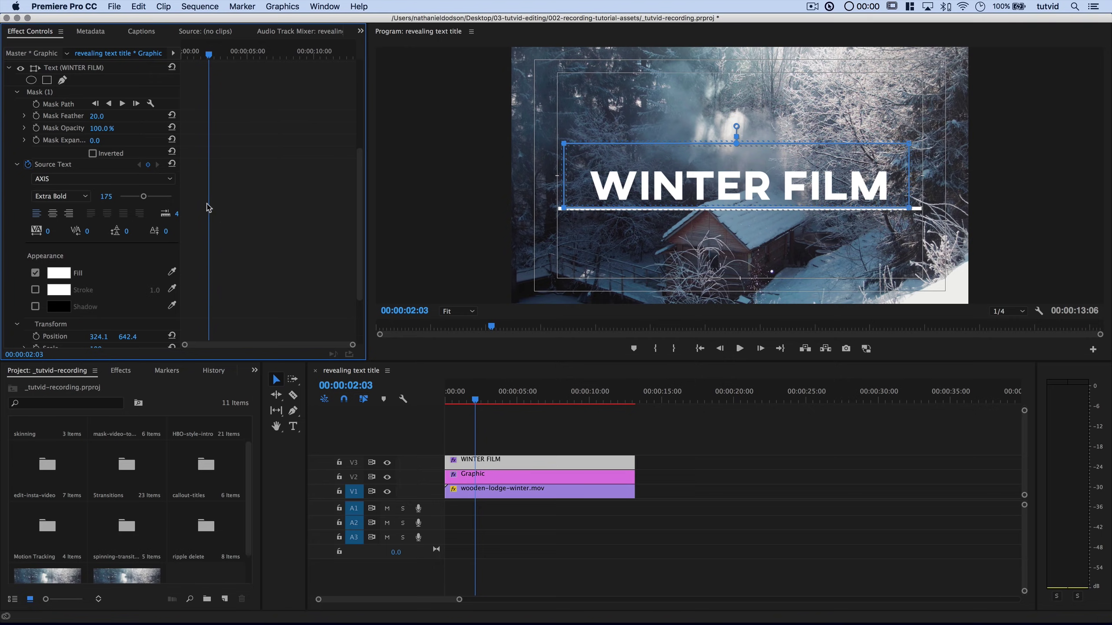
click(29, 166)
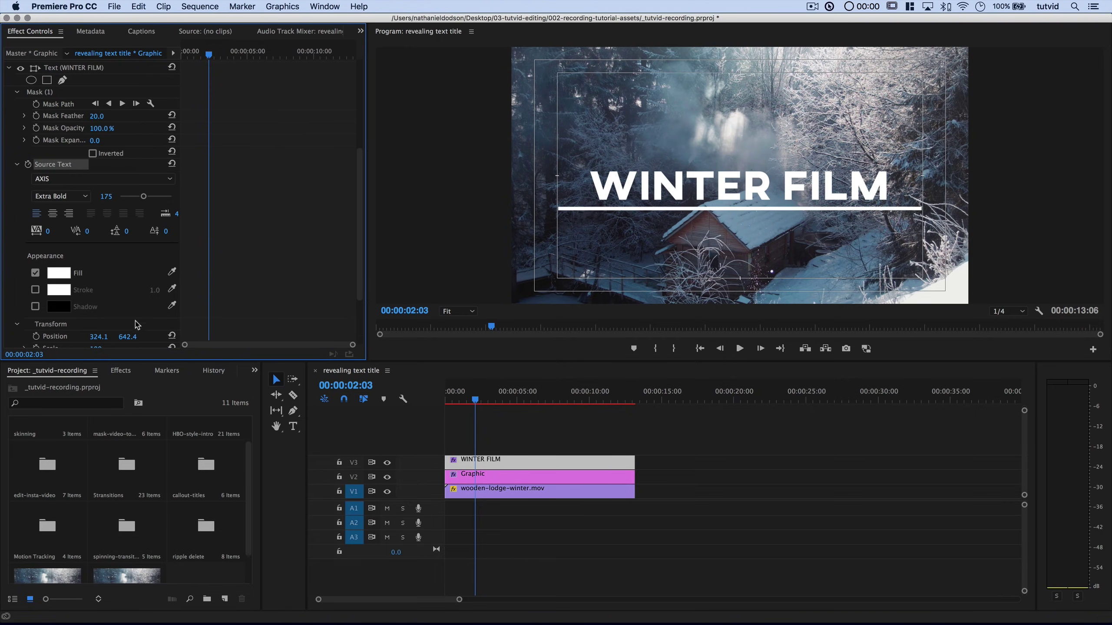
Move the playhead back to 00:00:00:07 near the sequence start
scroll(240, 261, down, 4)
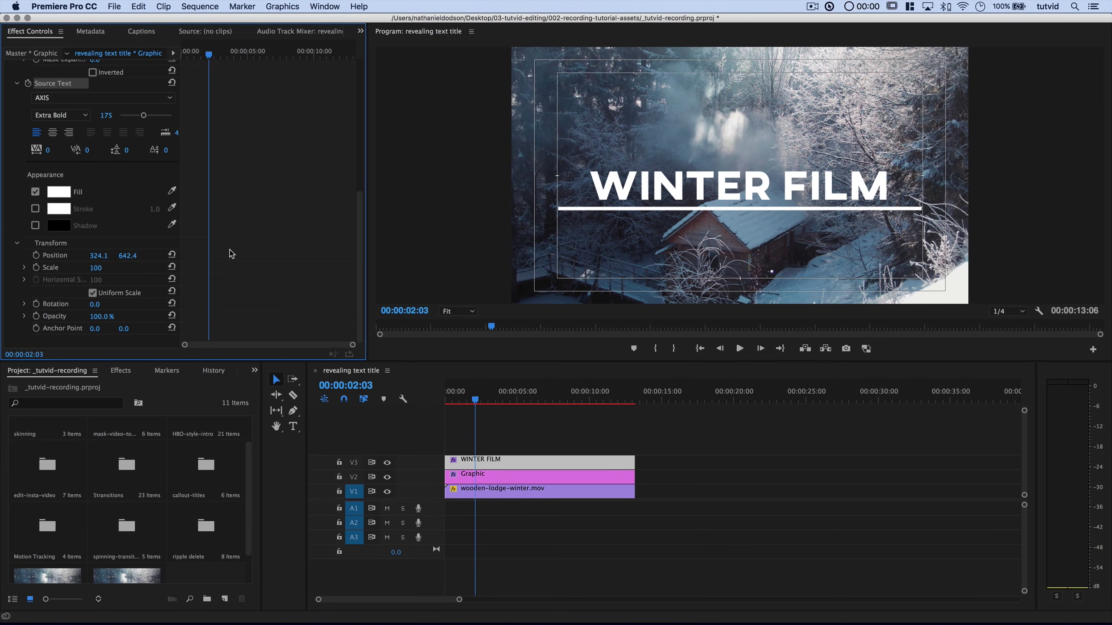
scroll(232, 254, up, 7)
scroll(231, 254, down, 7)
drag(480, 397, 449, 398)
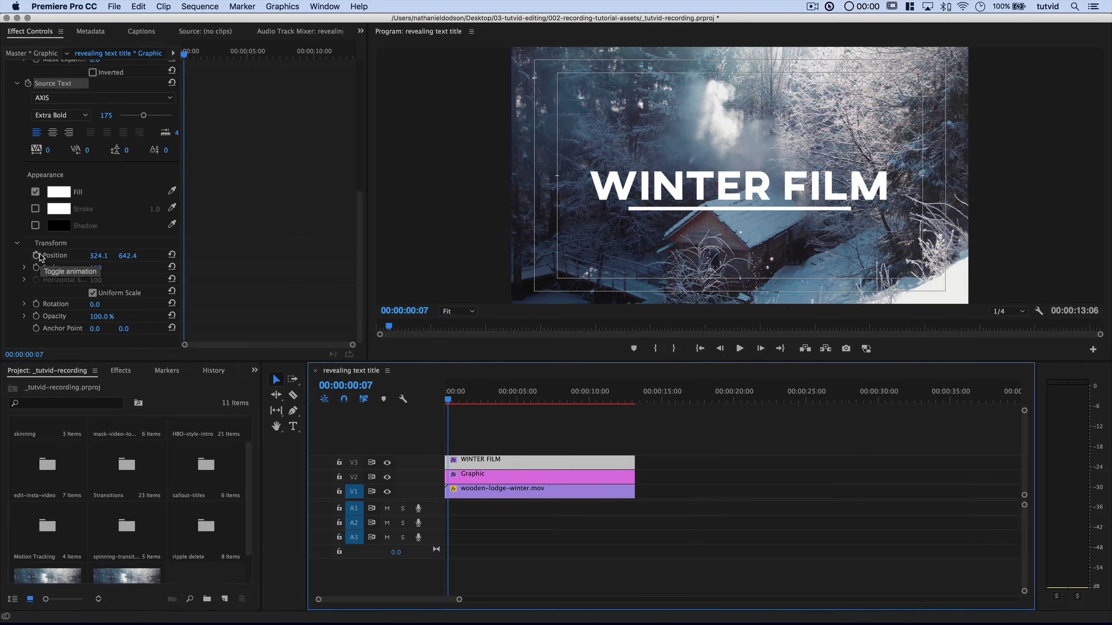
Add title Position keyframes at 00:00:00:07 and 00:00:00:22, both at 324.1, 642.4
click(37, 255)
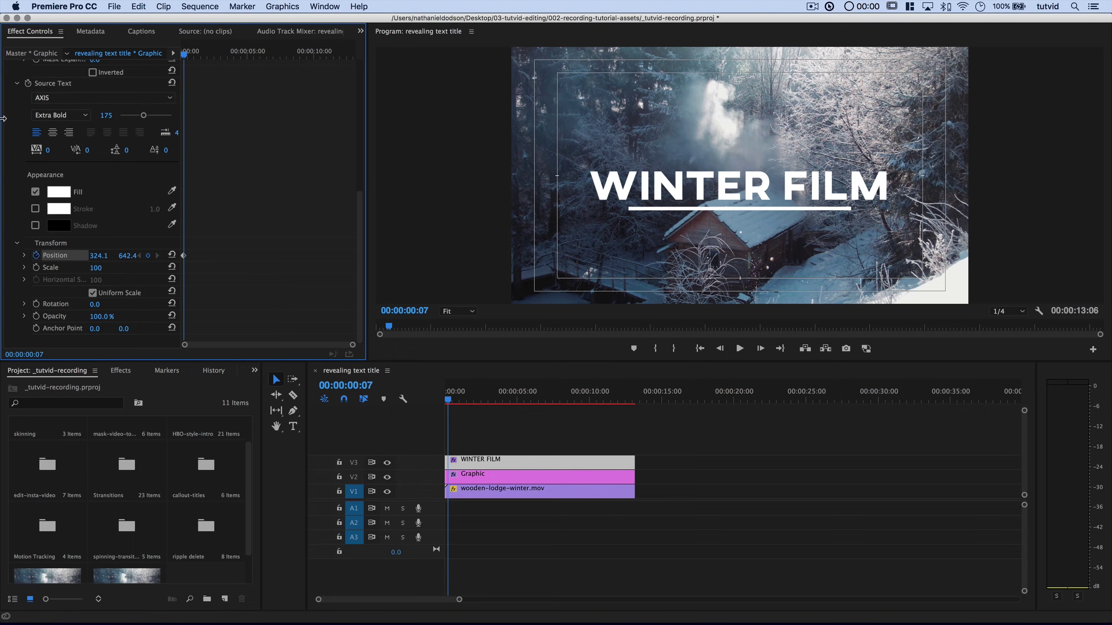
scroll(11, 126, up, 4)
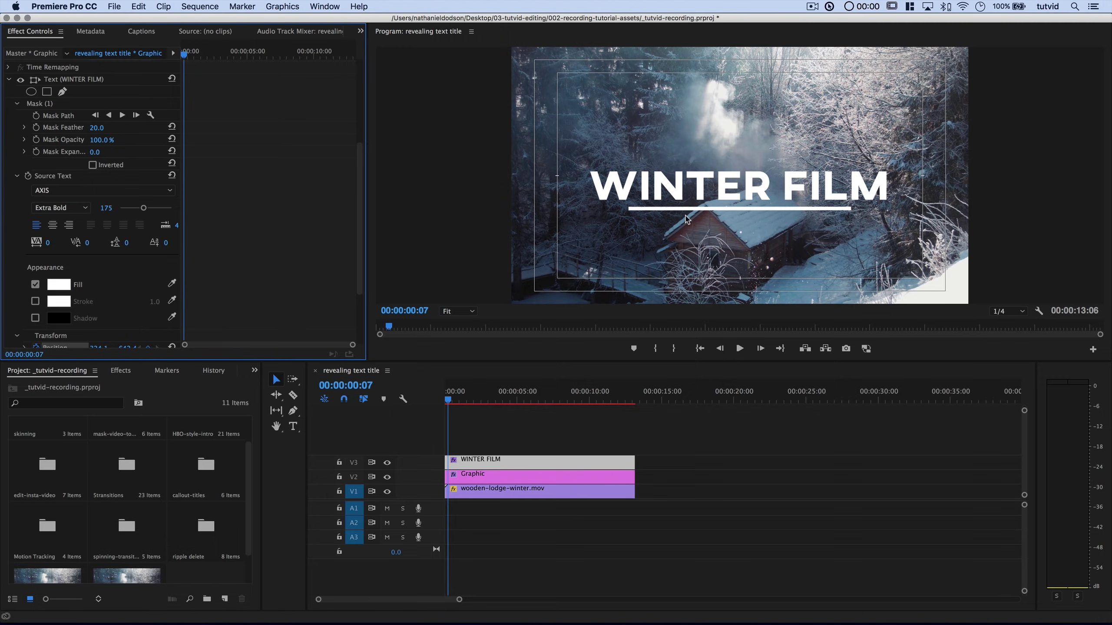
scroll(252, 242, down, 4)
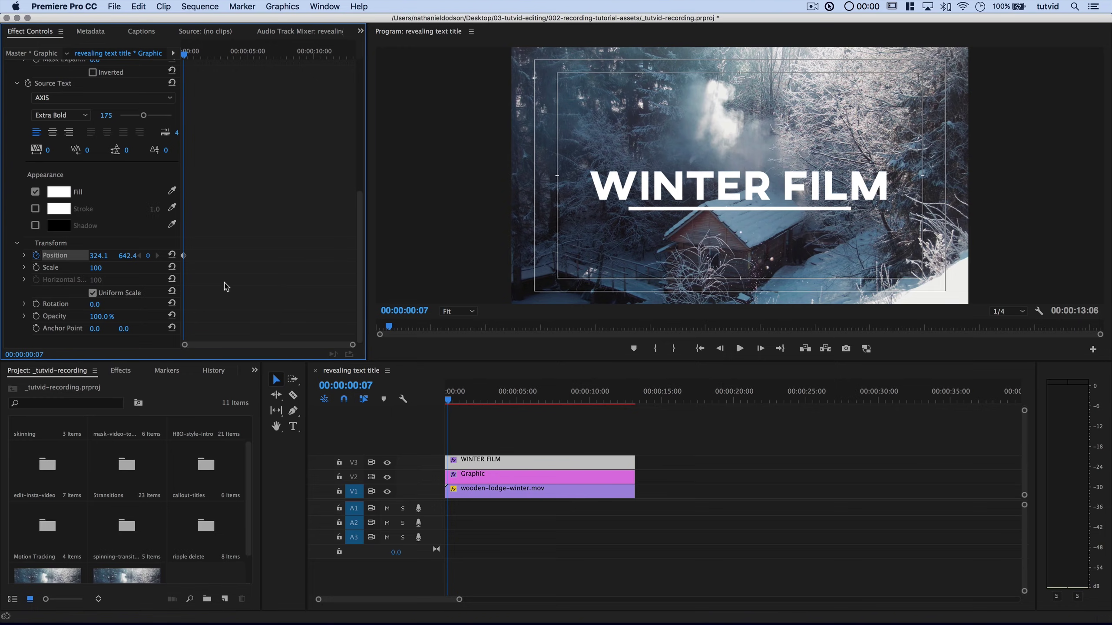
key(shift+Right)
key(shift+Right)
key(shift+Right)
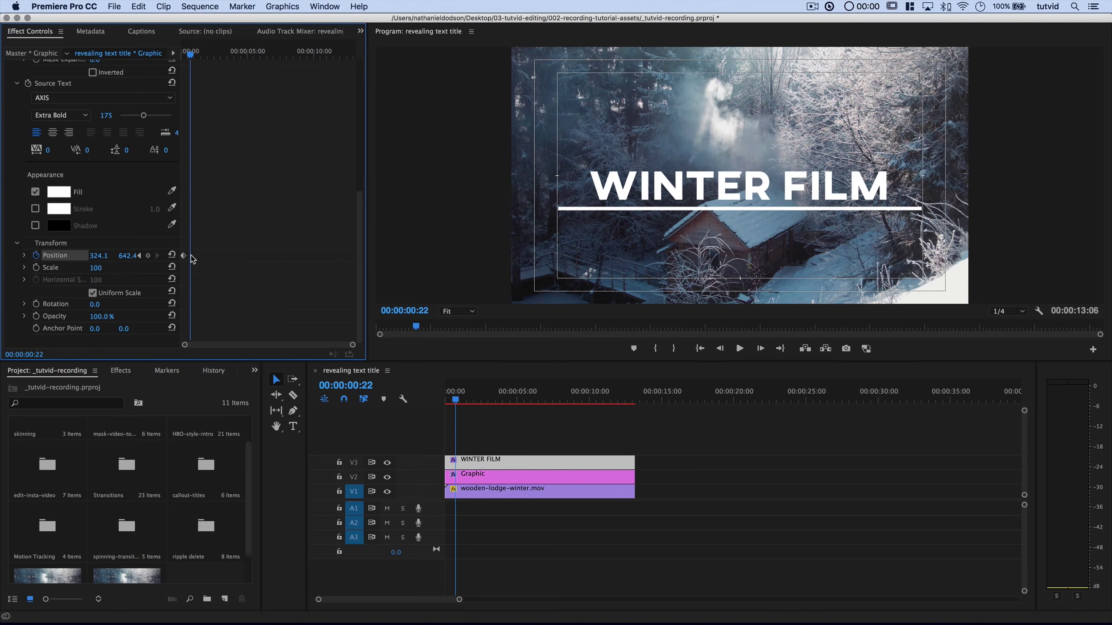
click(148, 256)
At the first Position keyframe, set the title's Y to 811.4, below the mask
drag(180, 241, 206, 242)
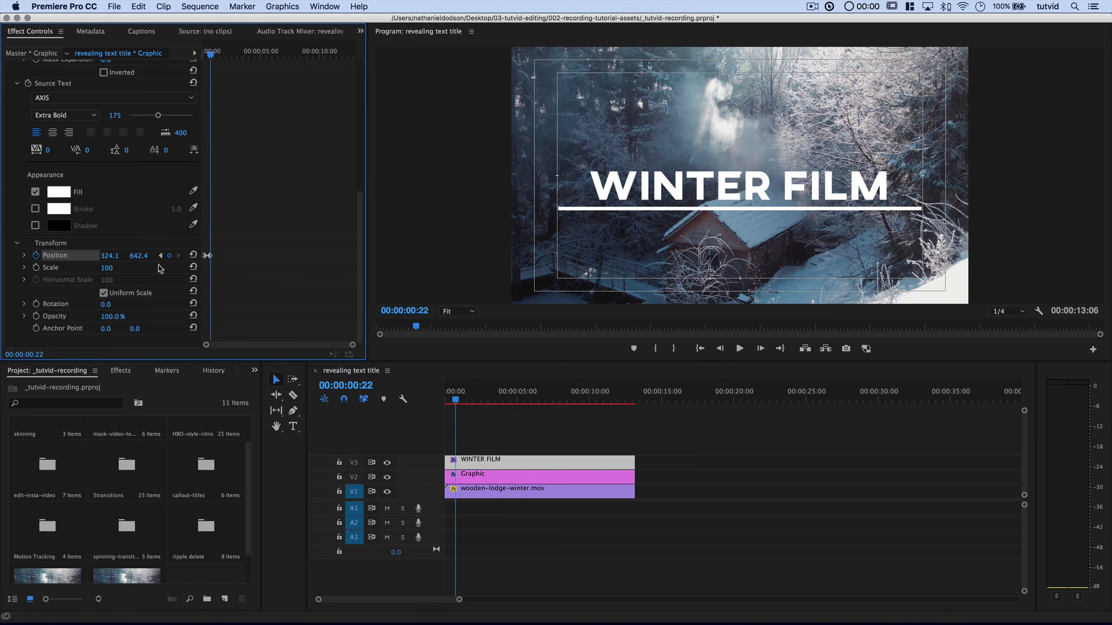
click(162, 256)
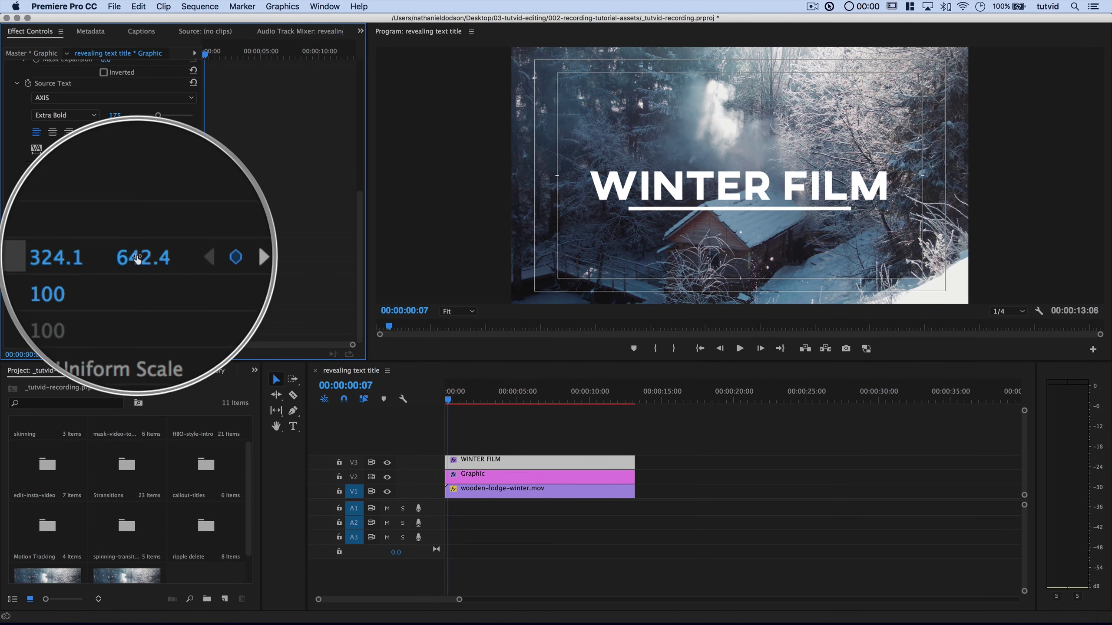
drag(138, 256, 187, 256)
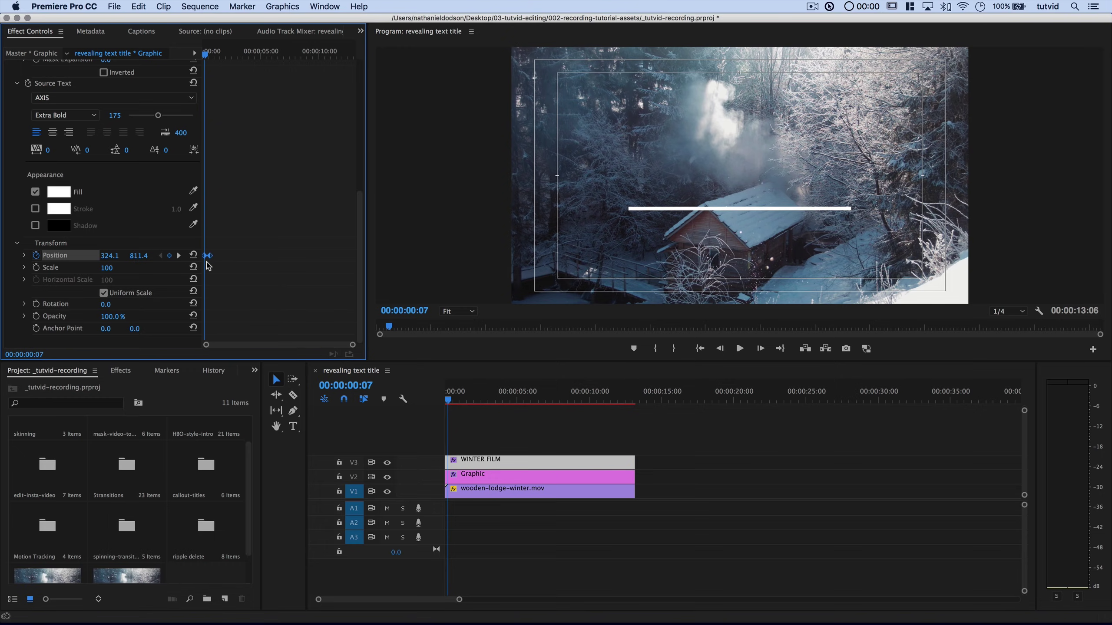
Apply Ease Out temporal interpolation to that keyframe and play the sequence to preview
right_click(209, 257)
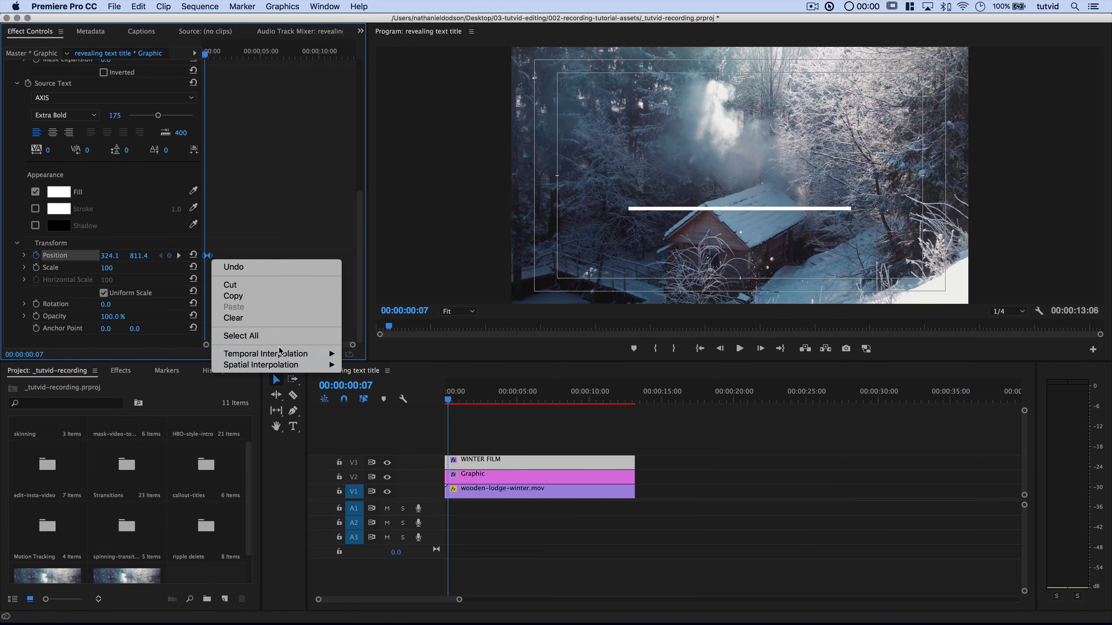
mouse_move(257, 358)
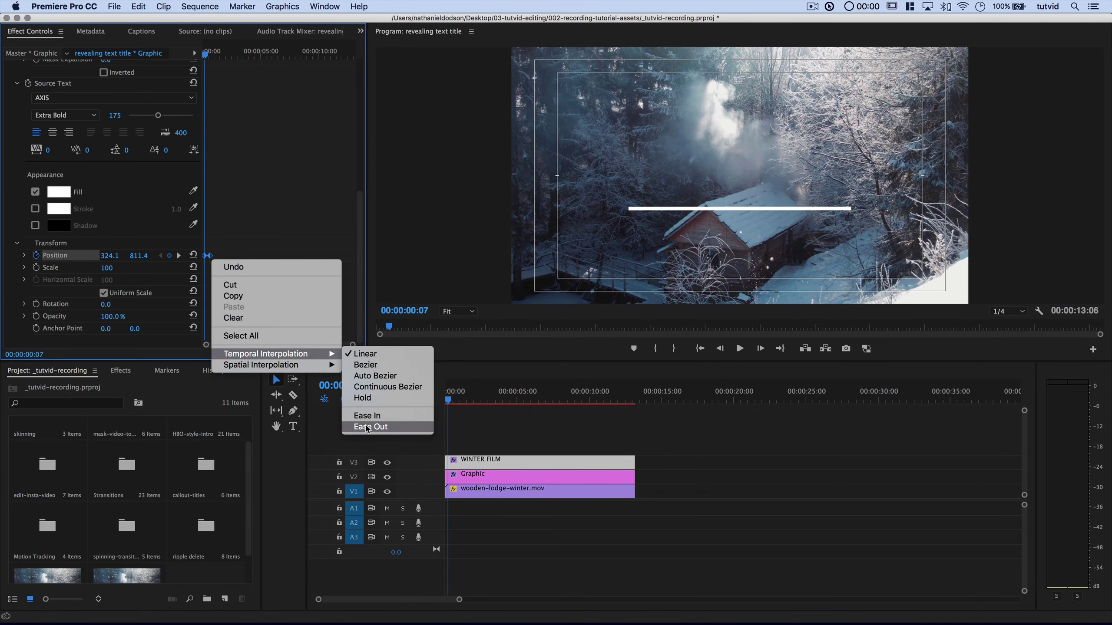
click(367, 427)
click(448, 401)
click(493, 427)
key(space)
key(space)
key(d)
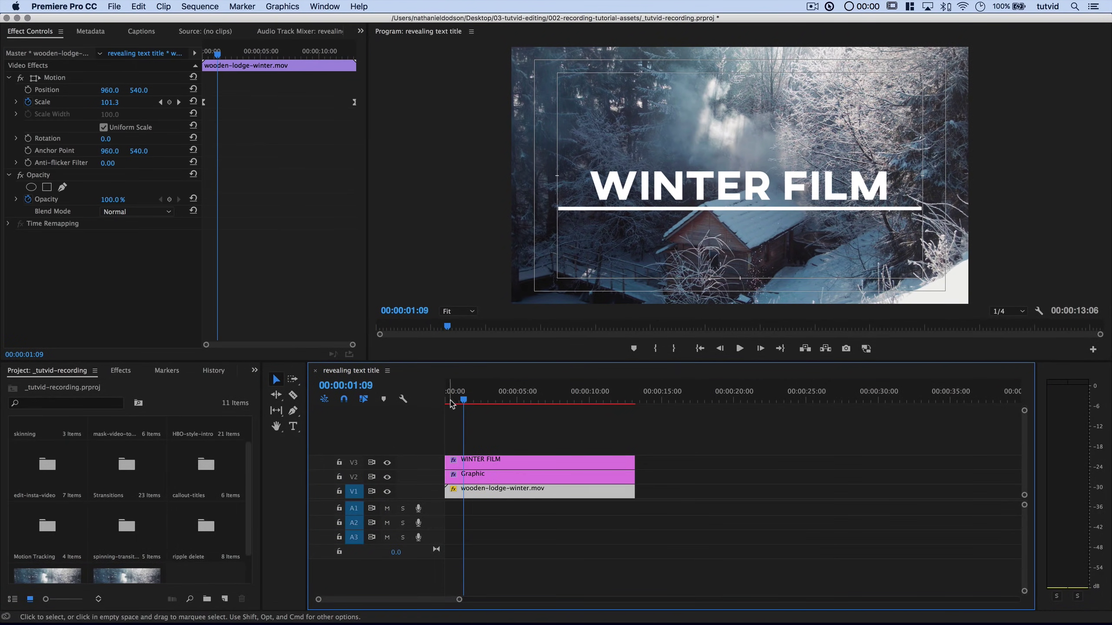
click(451, 404)
click(568, 448)
key(space)
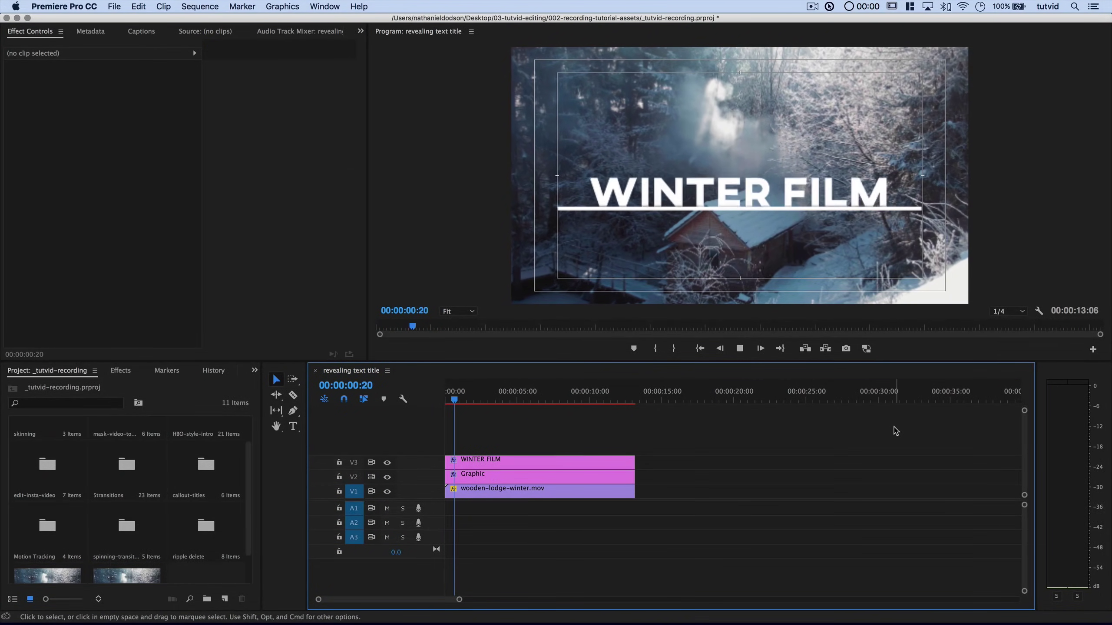
key(space)
key(d)
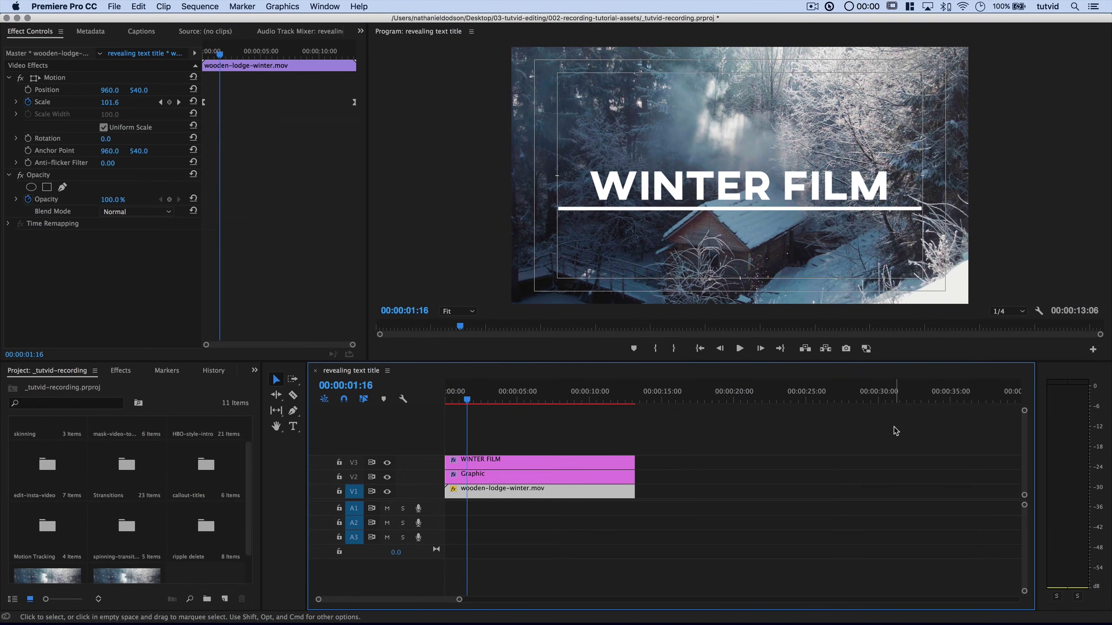